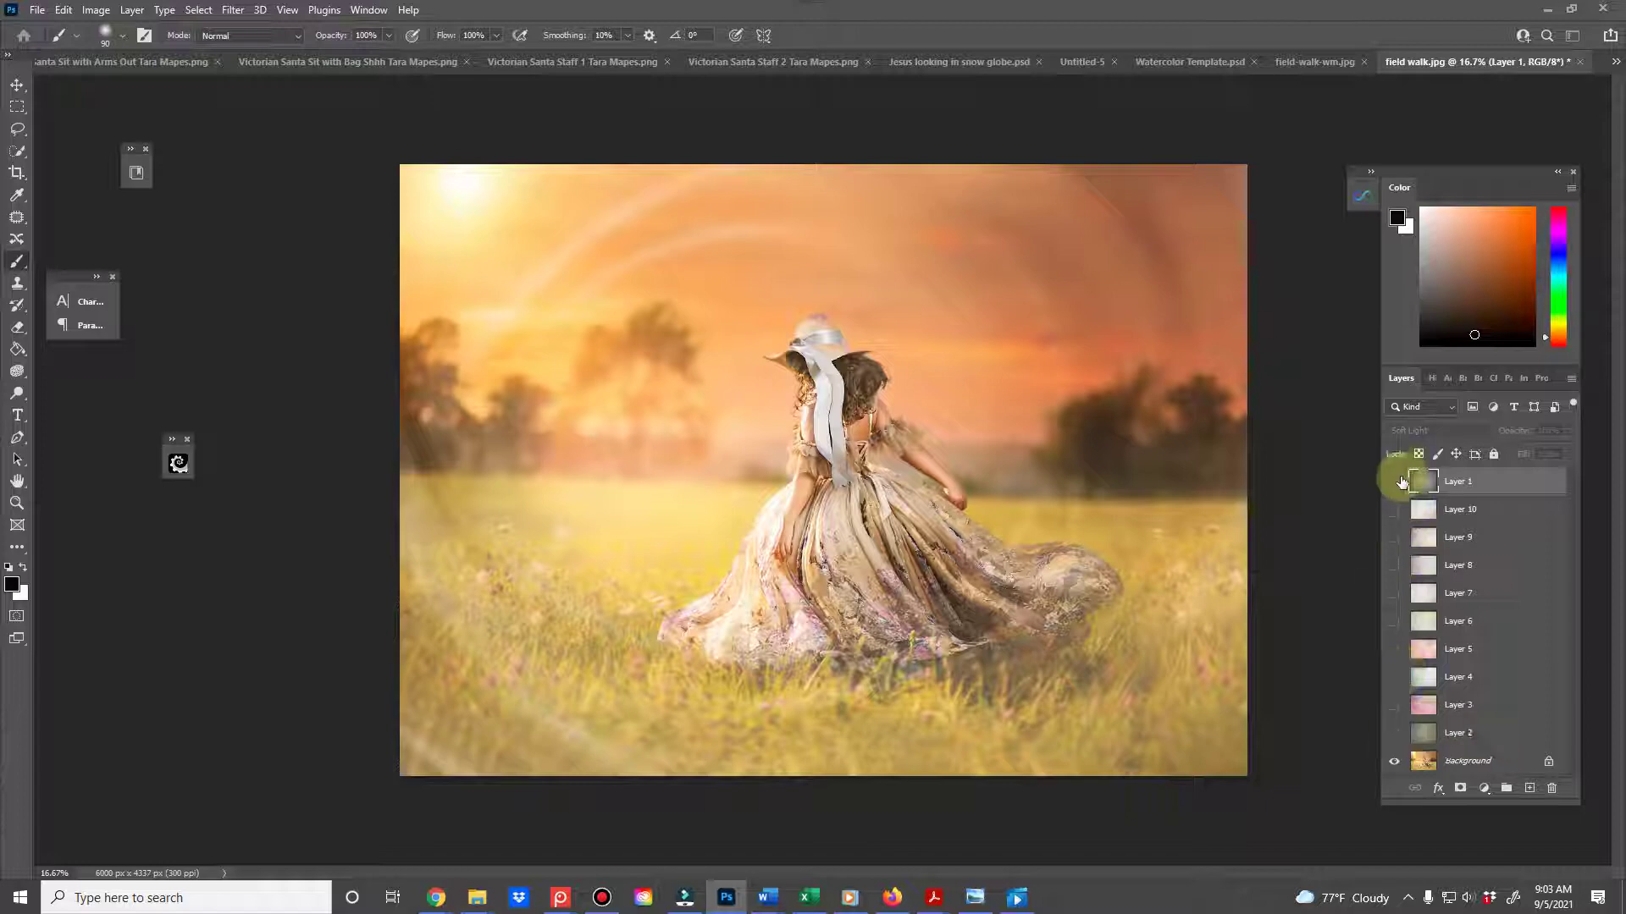
- Show Layer 1's Soft Light texture and inspect it zoomed in on the girl, then zoom back out
left_click(1395, 482)
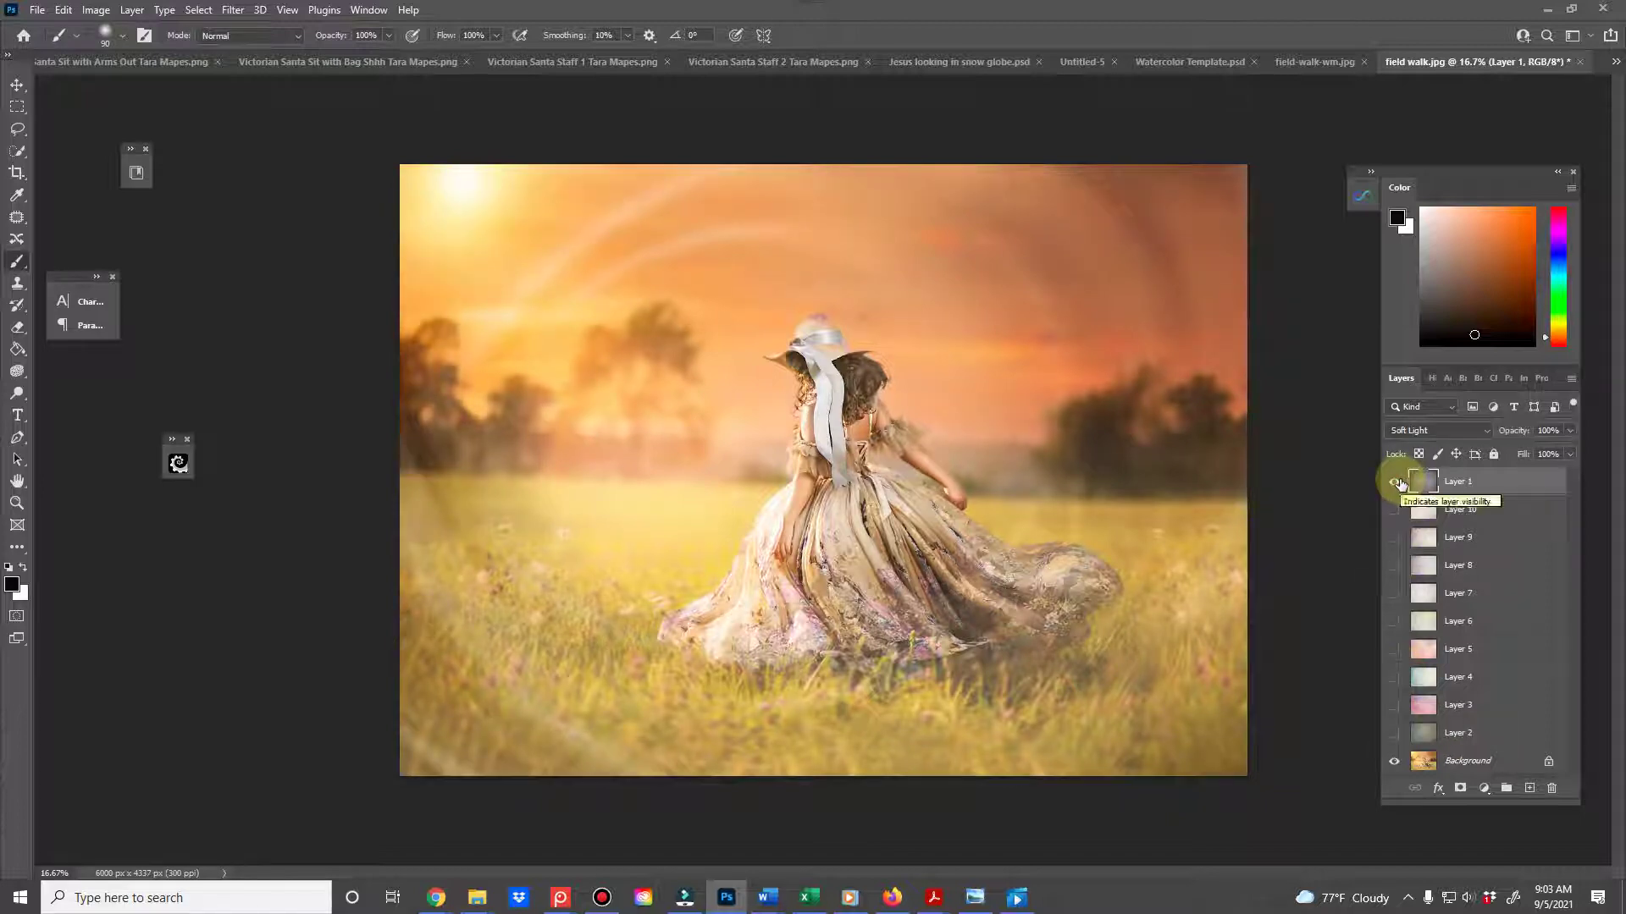
key("ctrl+plus")
scroll(1151, 516, "up", 3)
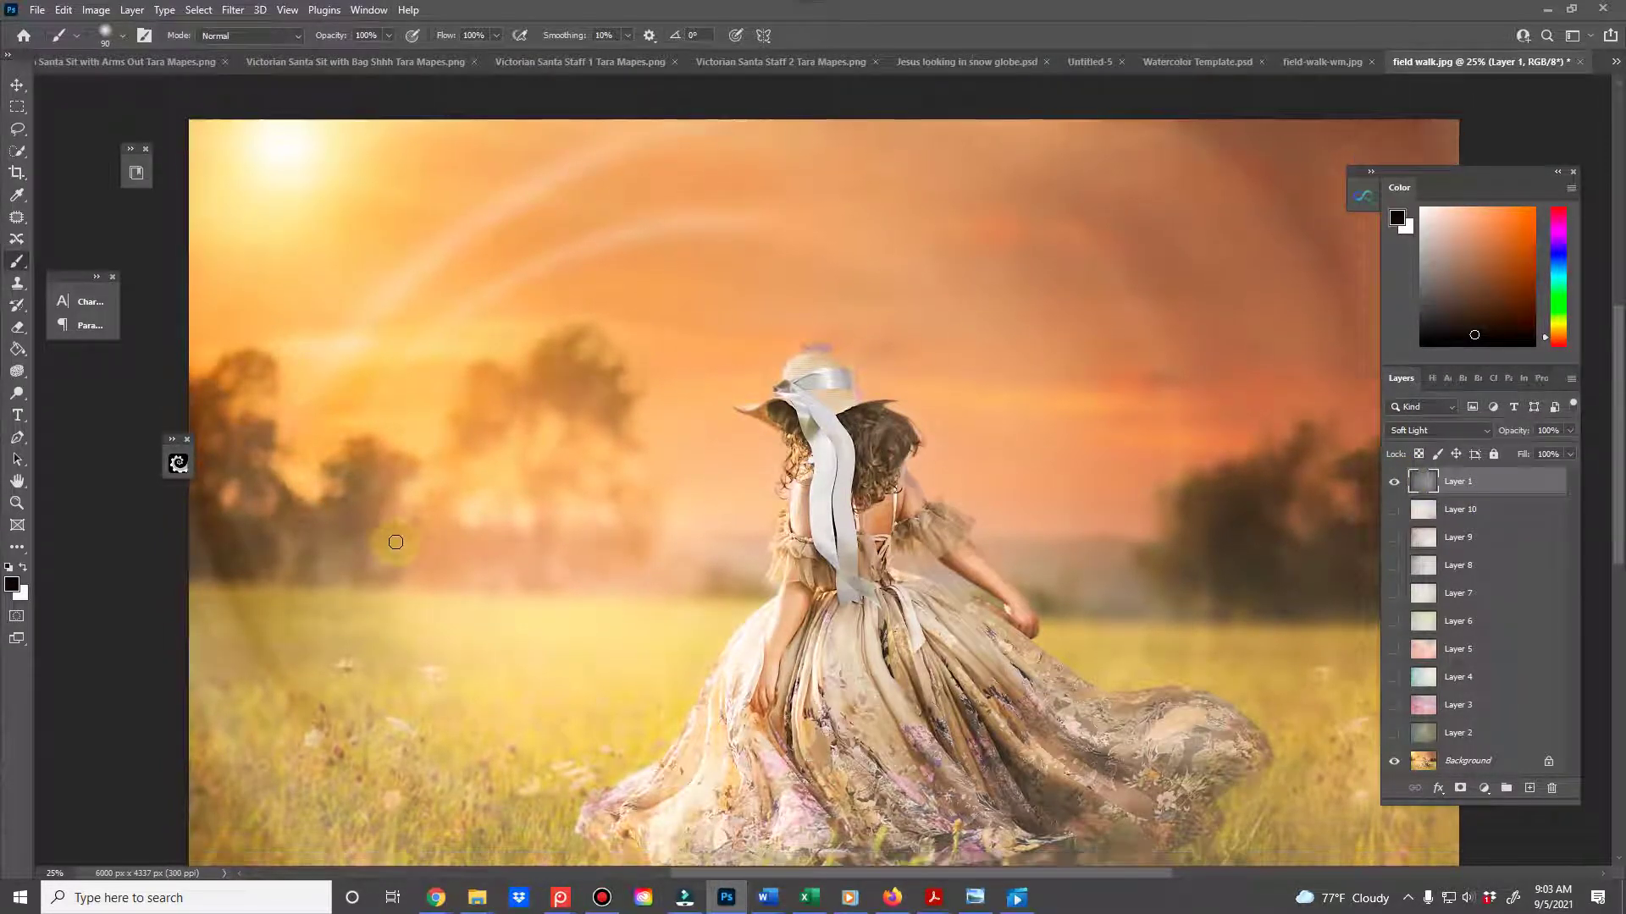
scroll(399, 531, "down", 1)
key("ctrl+plus")
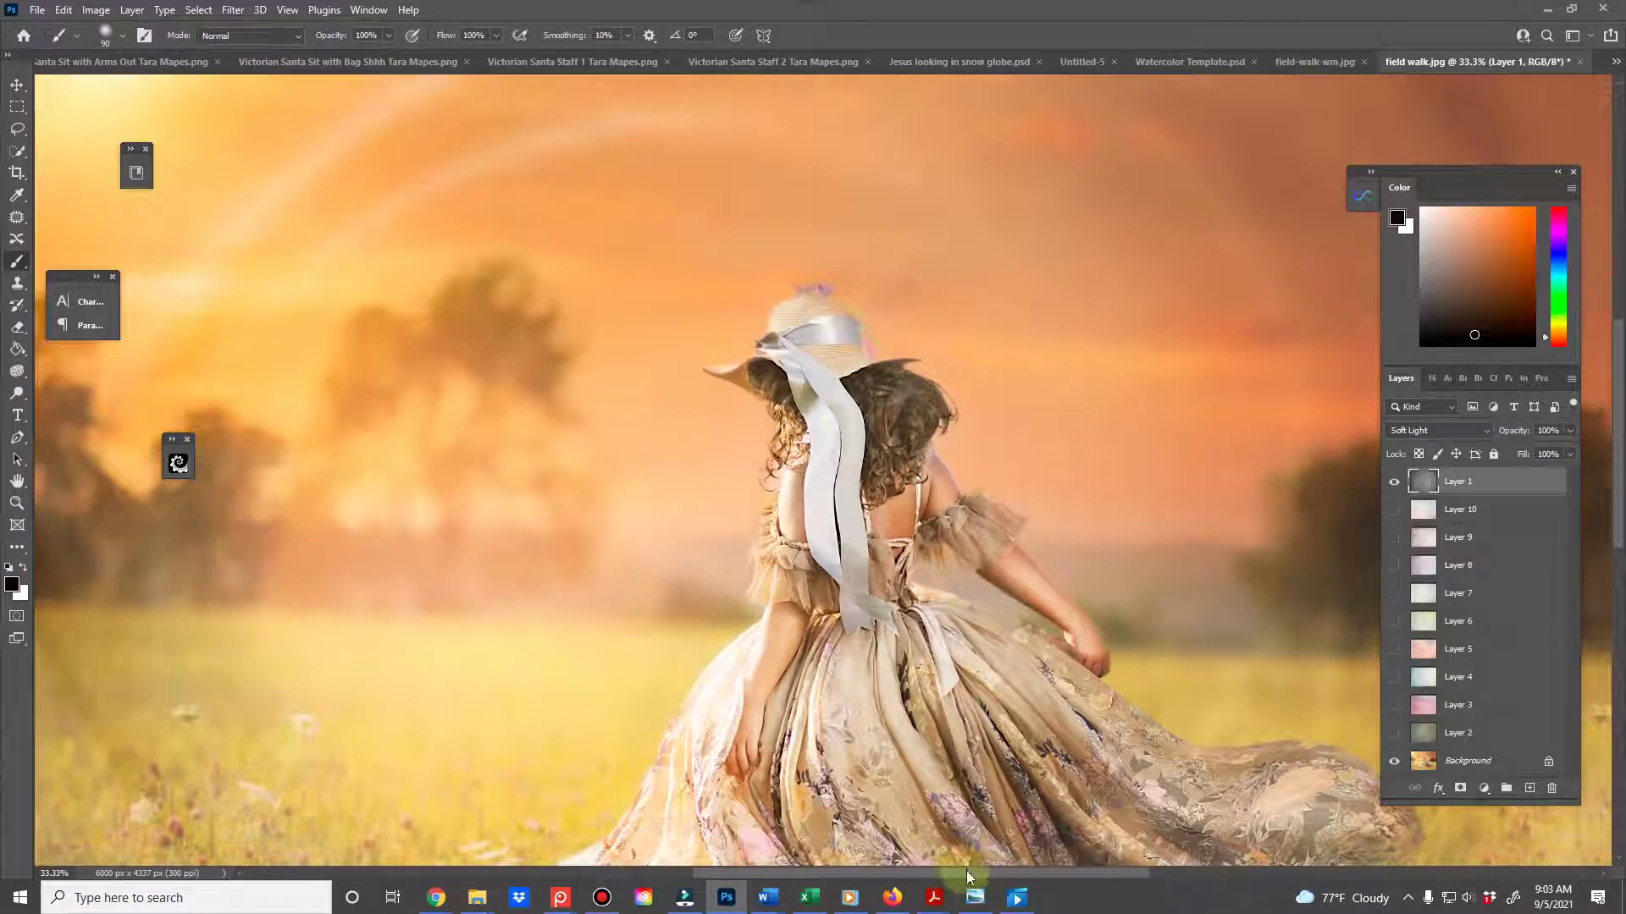
left_click_drag(967, 871, 1109, 874)
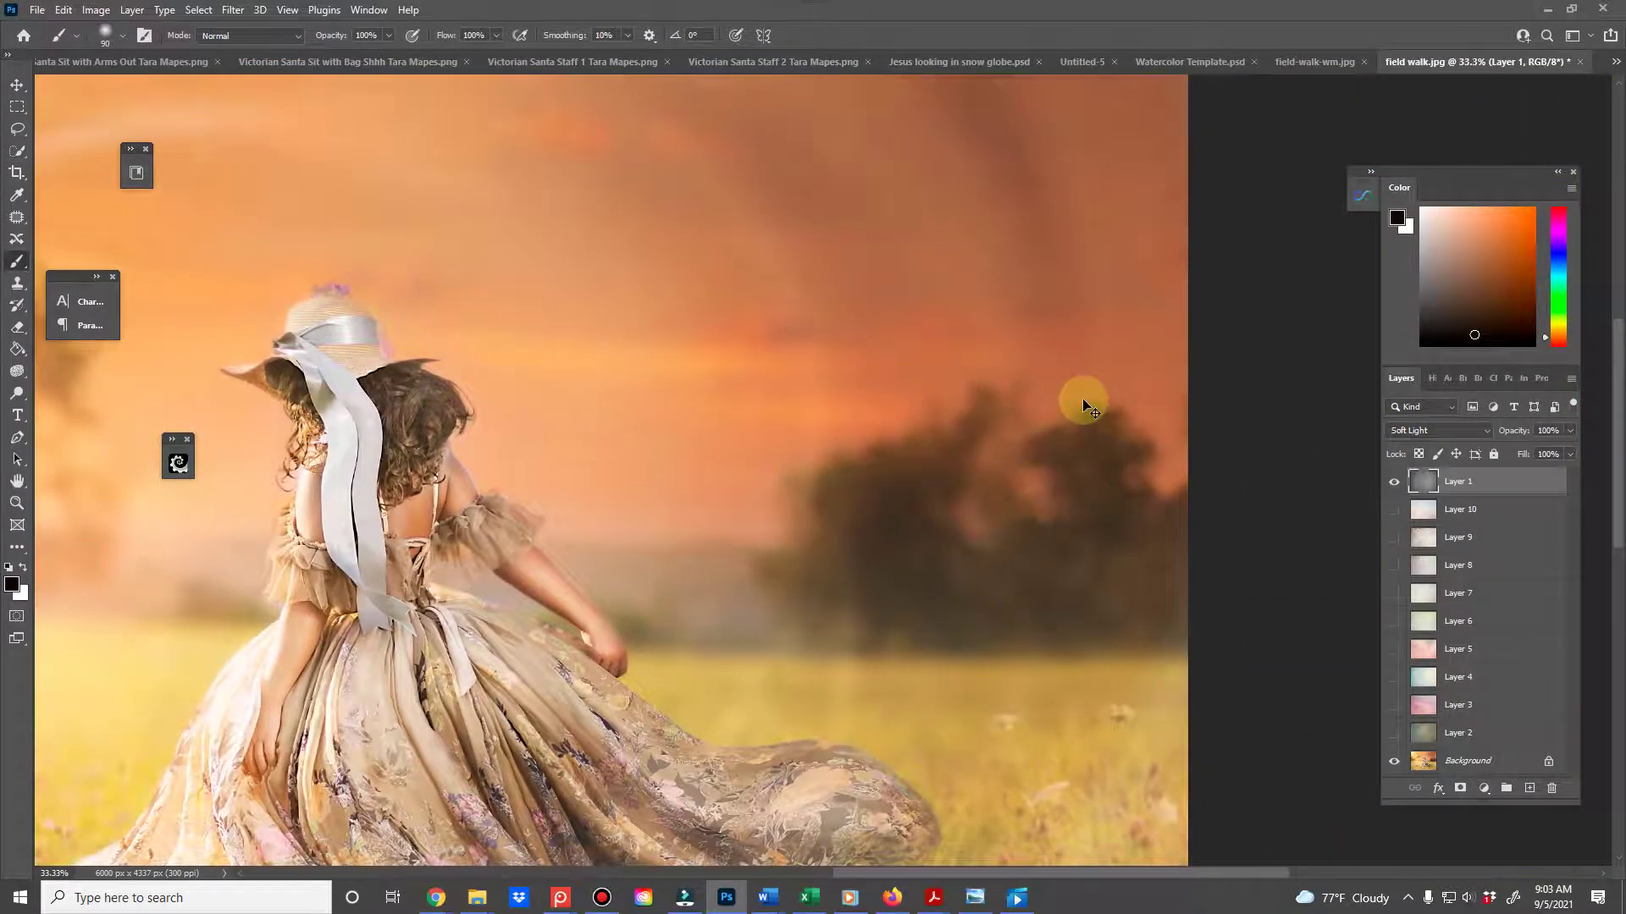
key("ctrl+minus")
key("ctrl+minus")
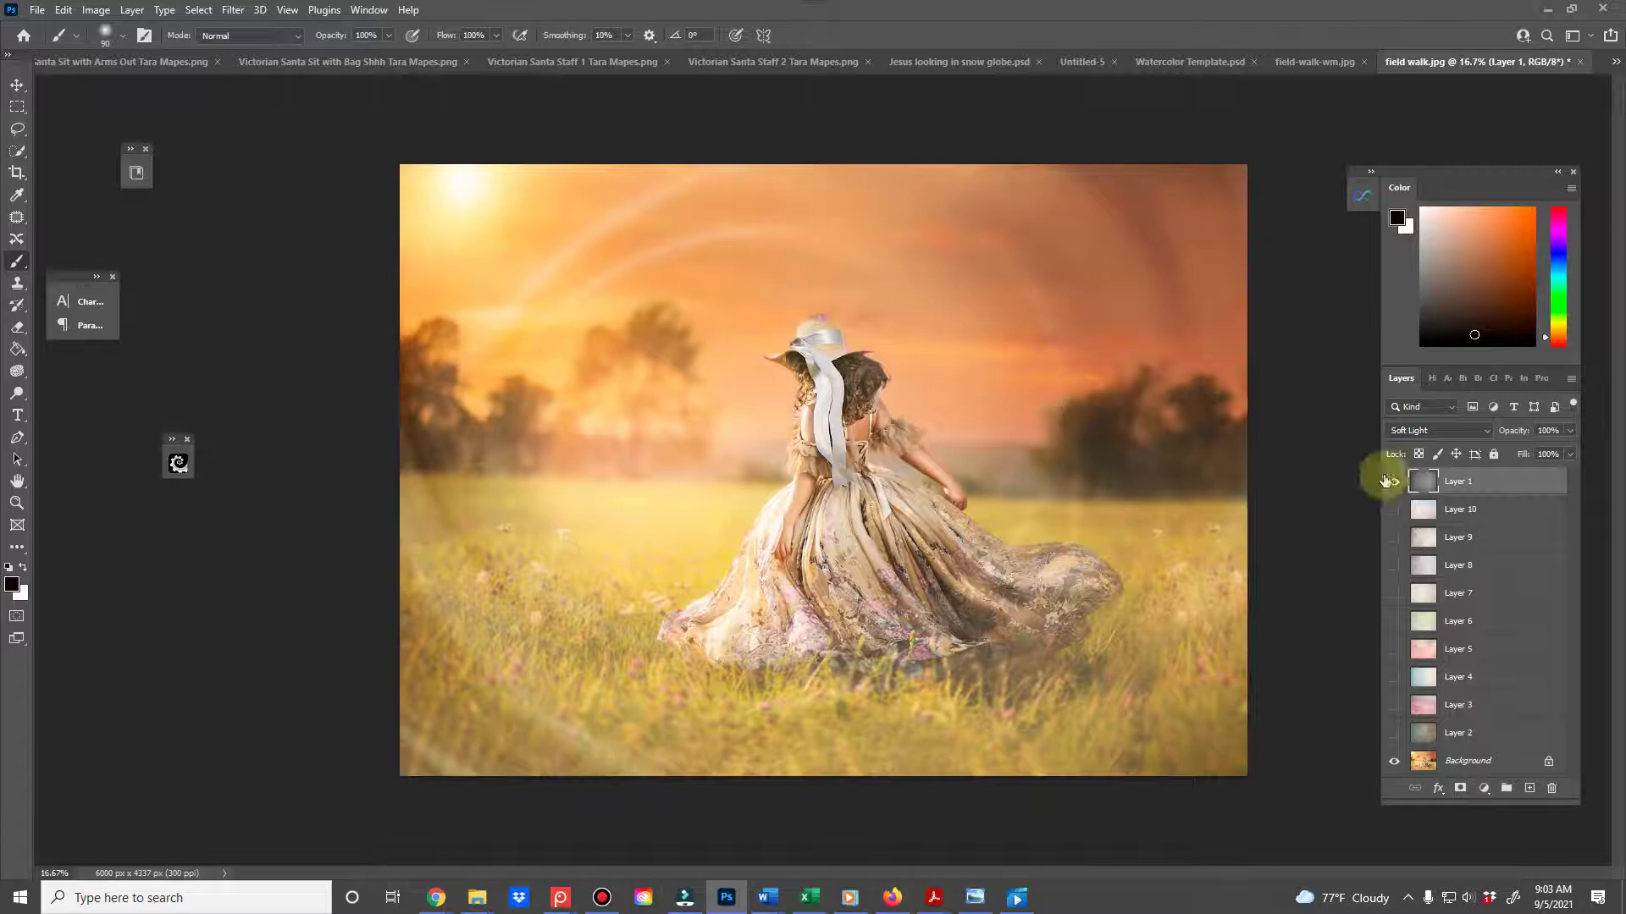
- Hide Layer 1, then show and select Layer 10
left_click(1394, 481)
left_click(1393, 509)
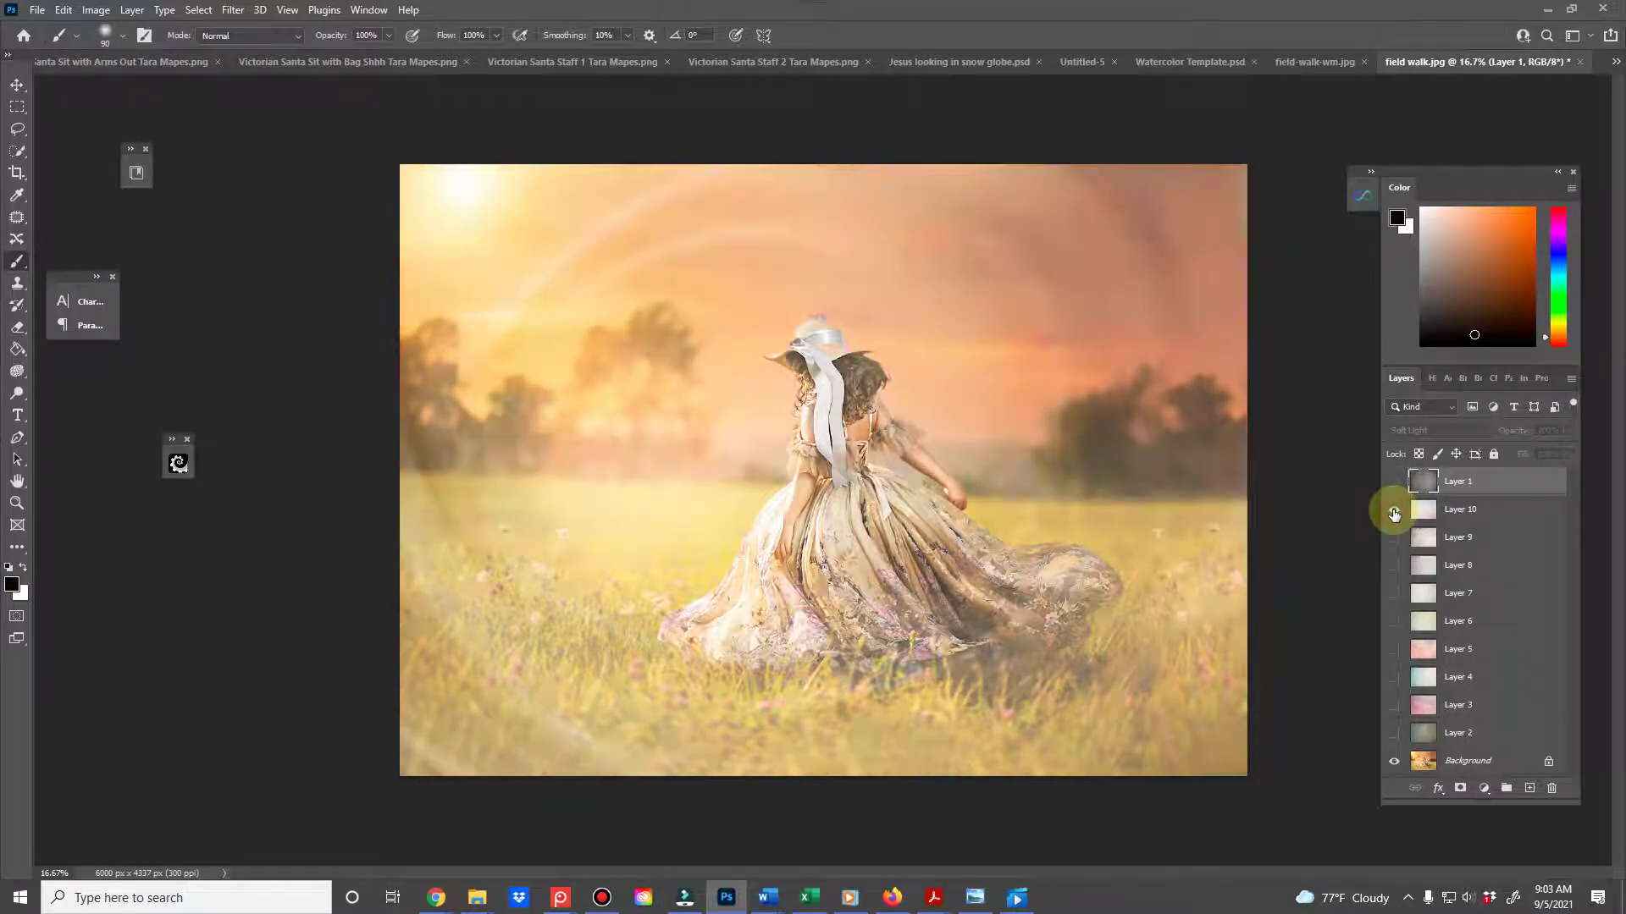
left_click(1478, 509)
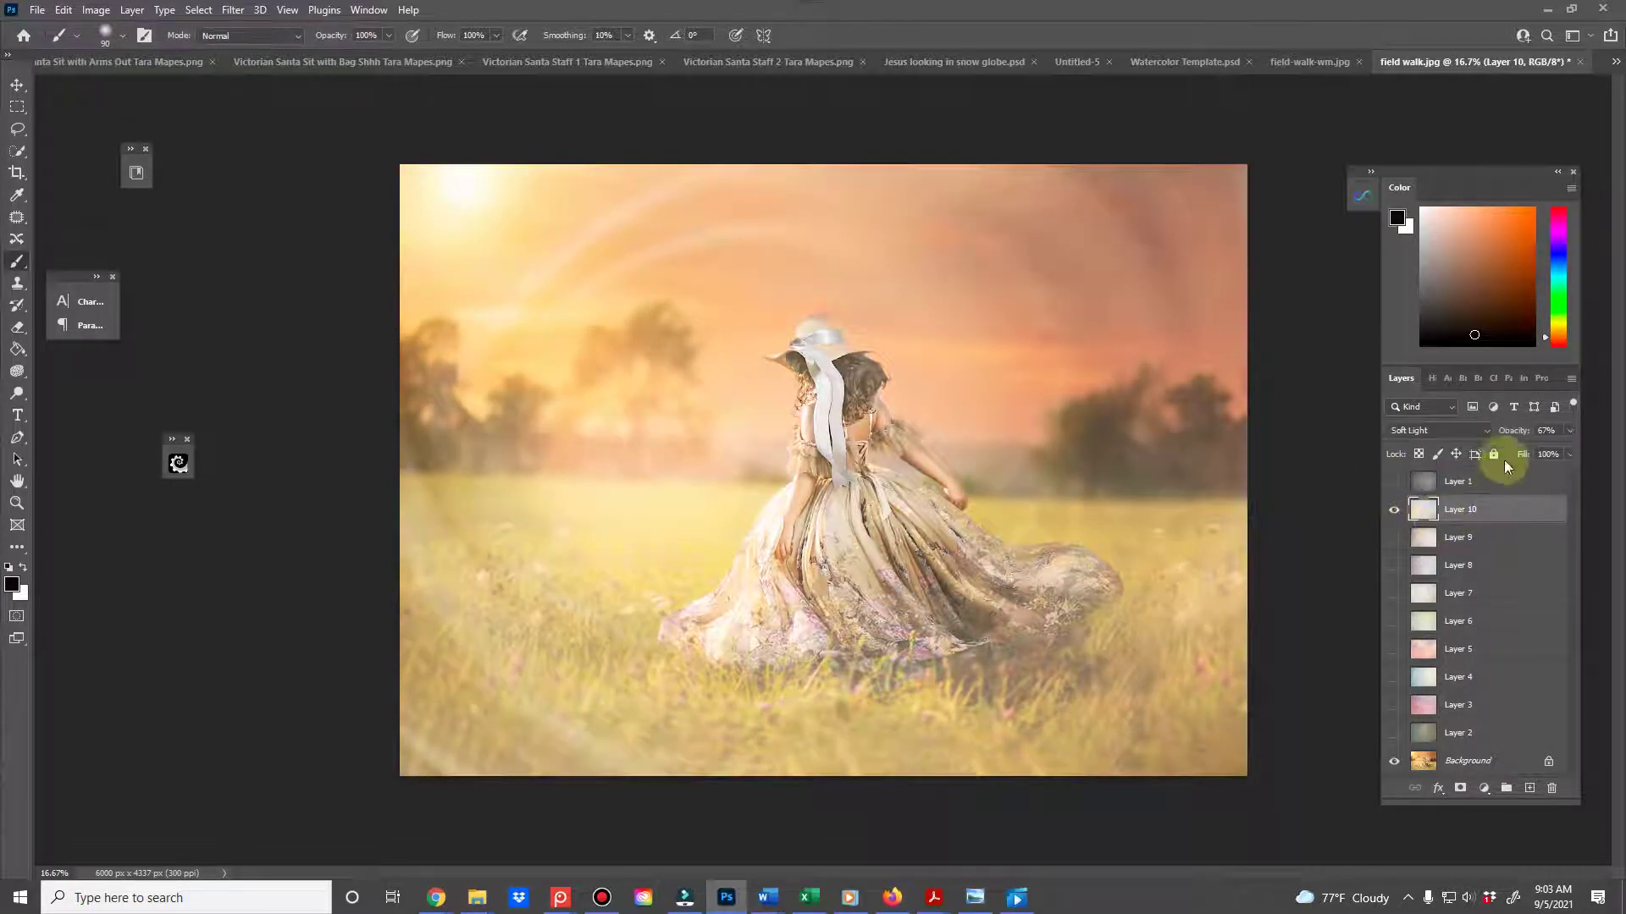
- Keep Layer 10 on Soft Light, lower its opacity to 43% and compare with and without it
left_click(1442, 430)
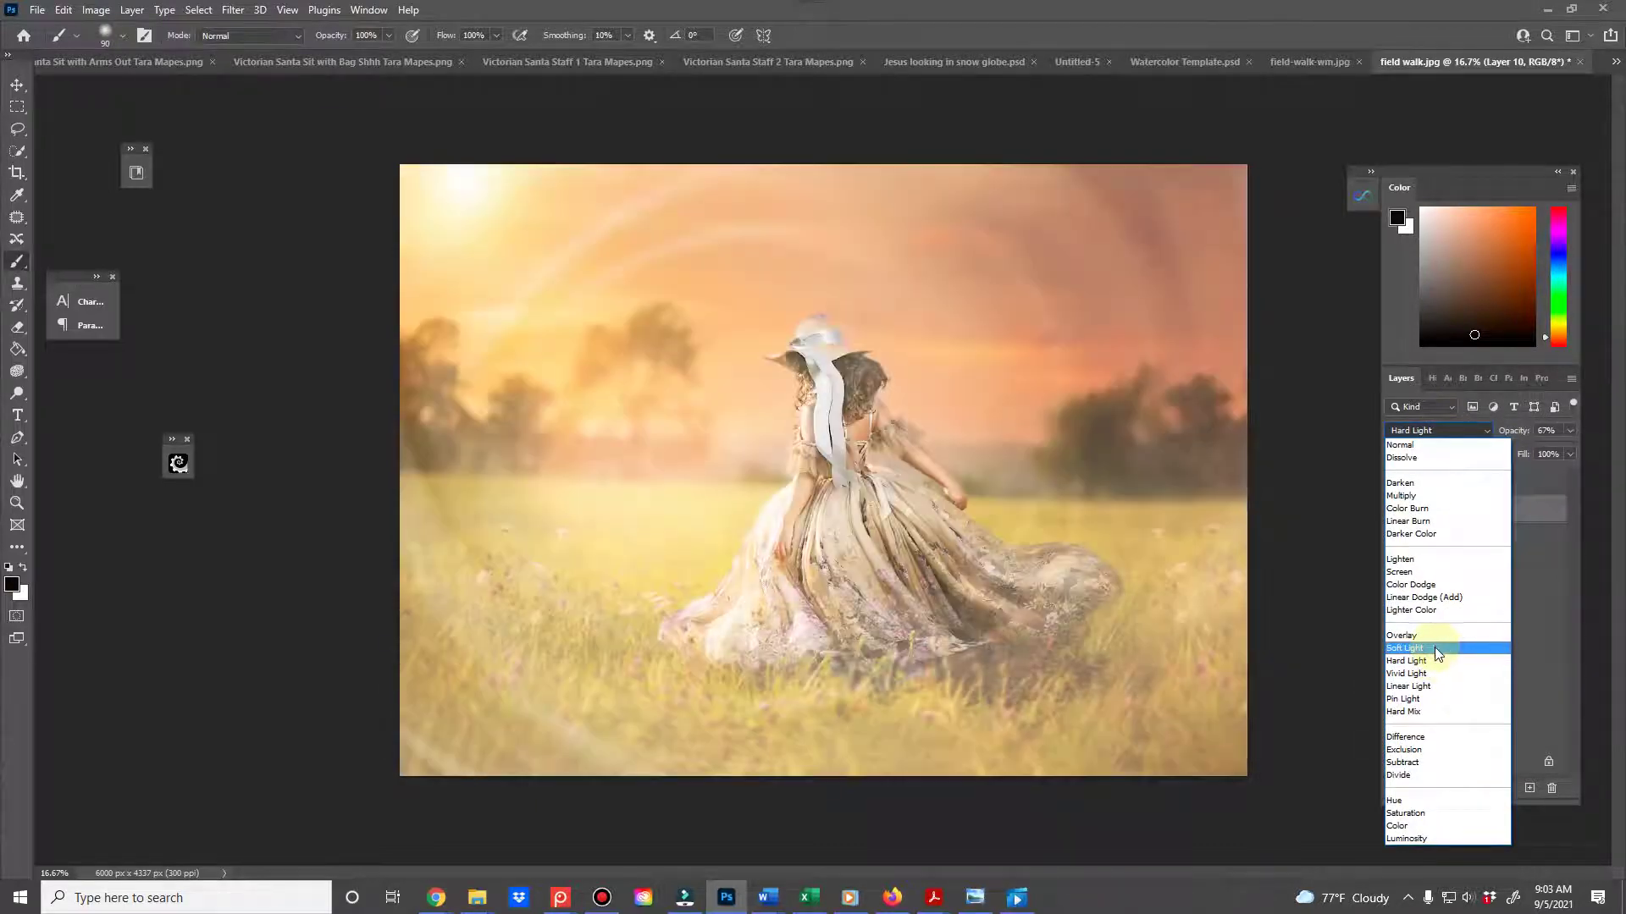
left_click(1435, 647)
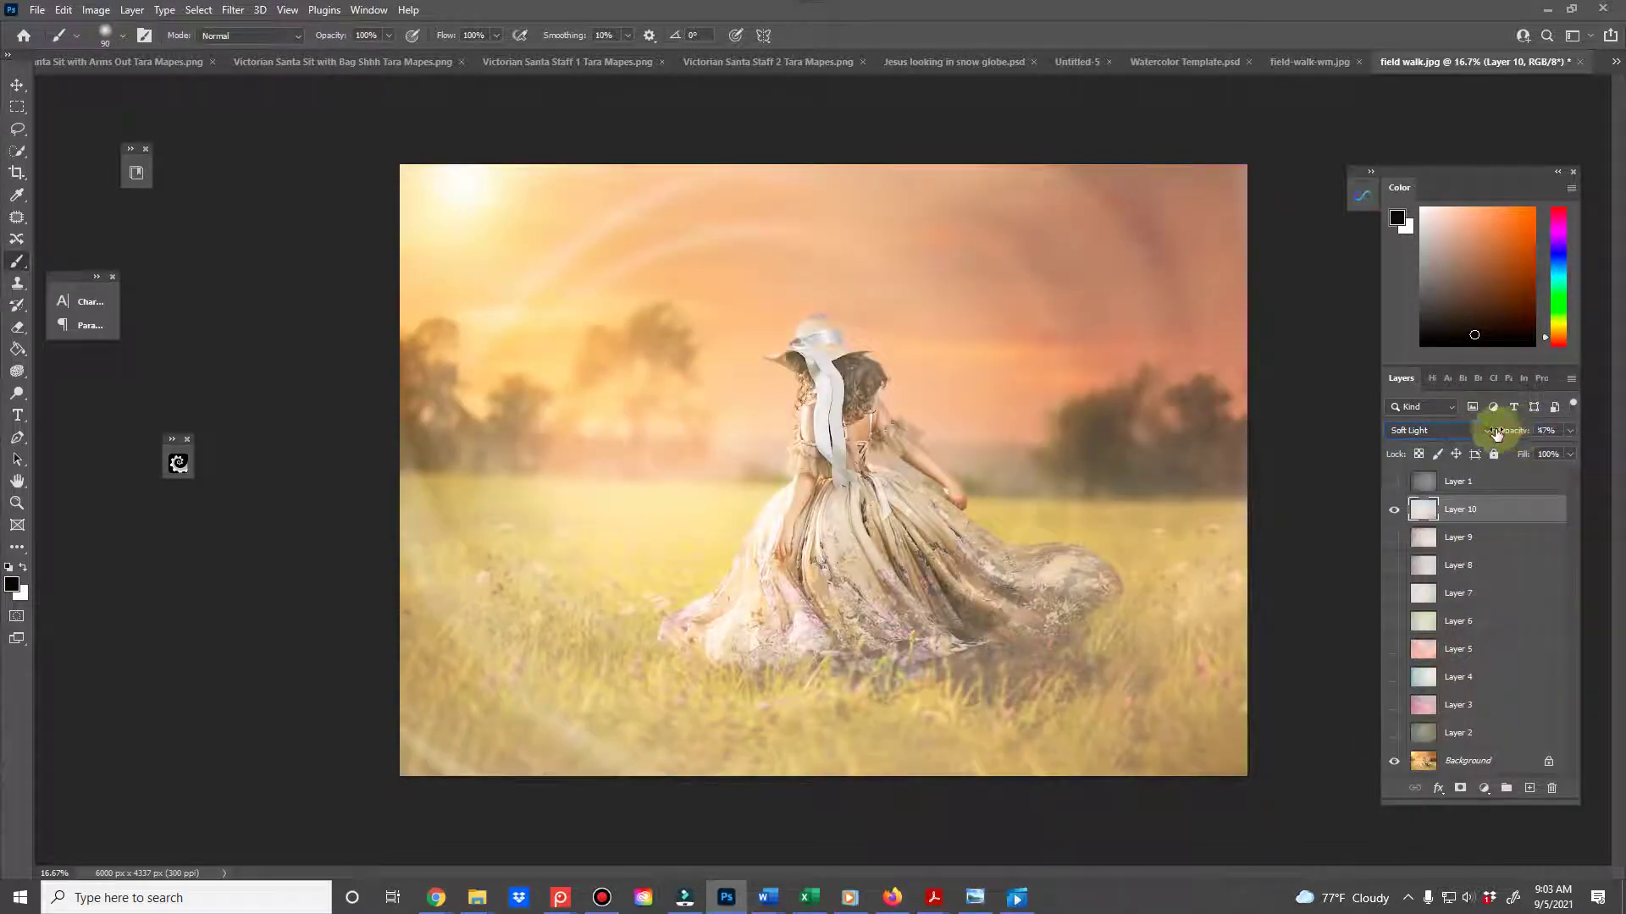
mouse_move(1519, 429)
left_mouse_down()
mouse_move(1497, 433)
mouse_move(1564, 433)
mouse_move(1522, 433)
left_mouse_up()
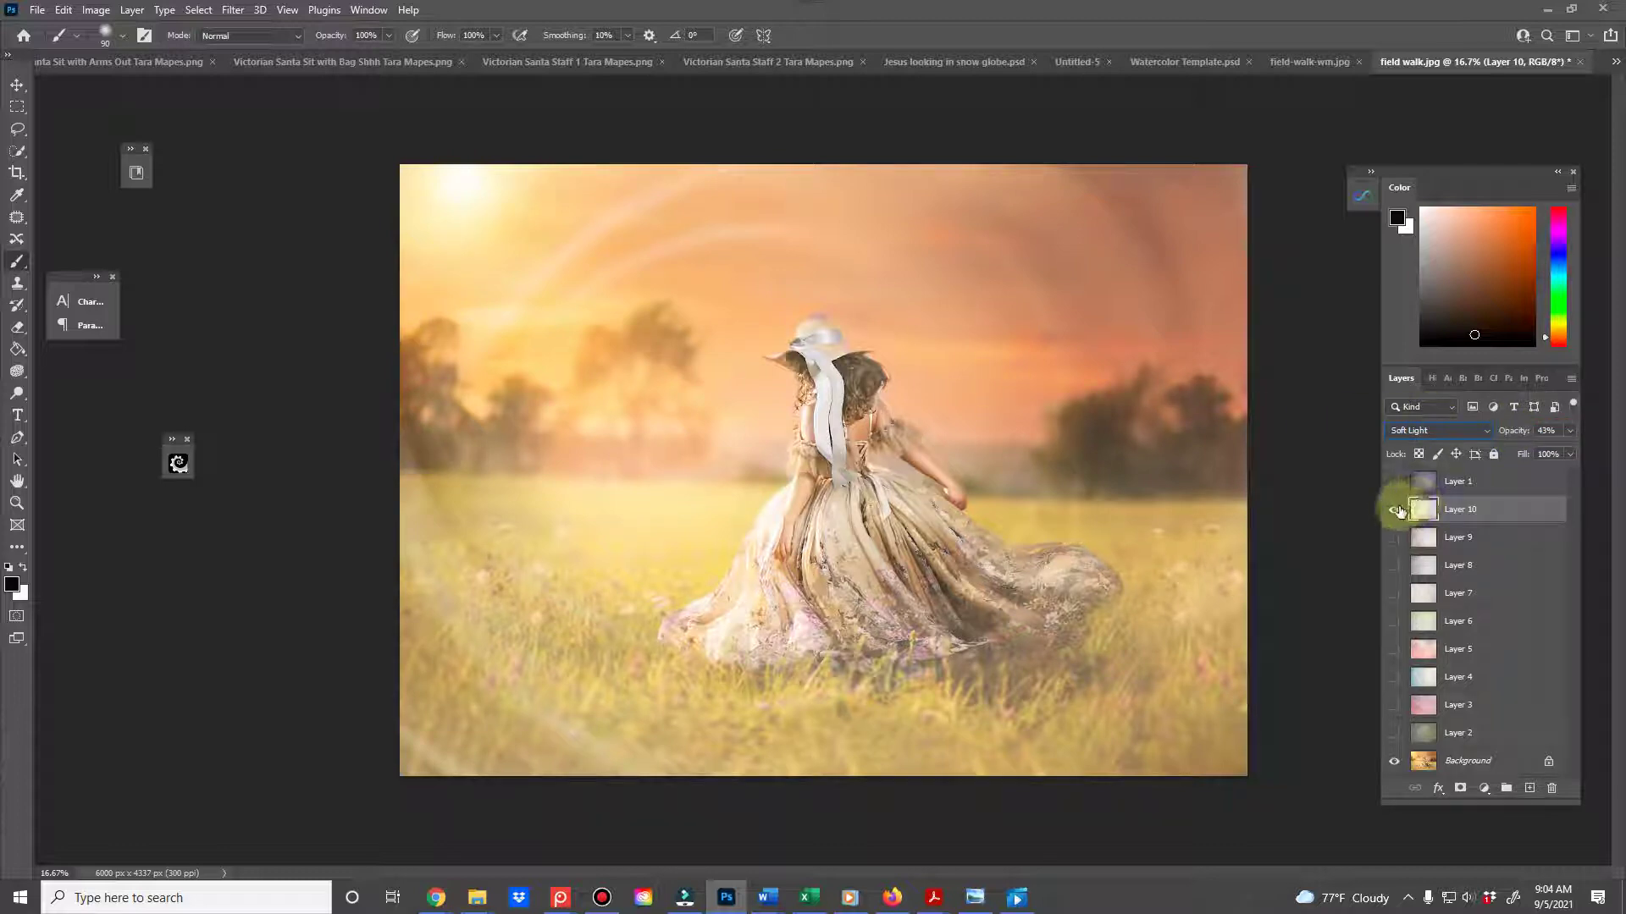
left_click(1396, 511)
left_click(1395, 511)
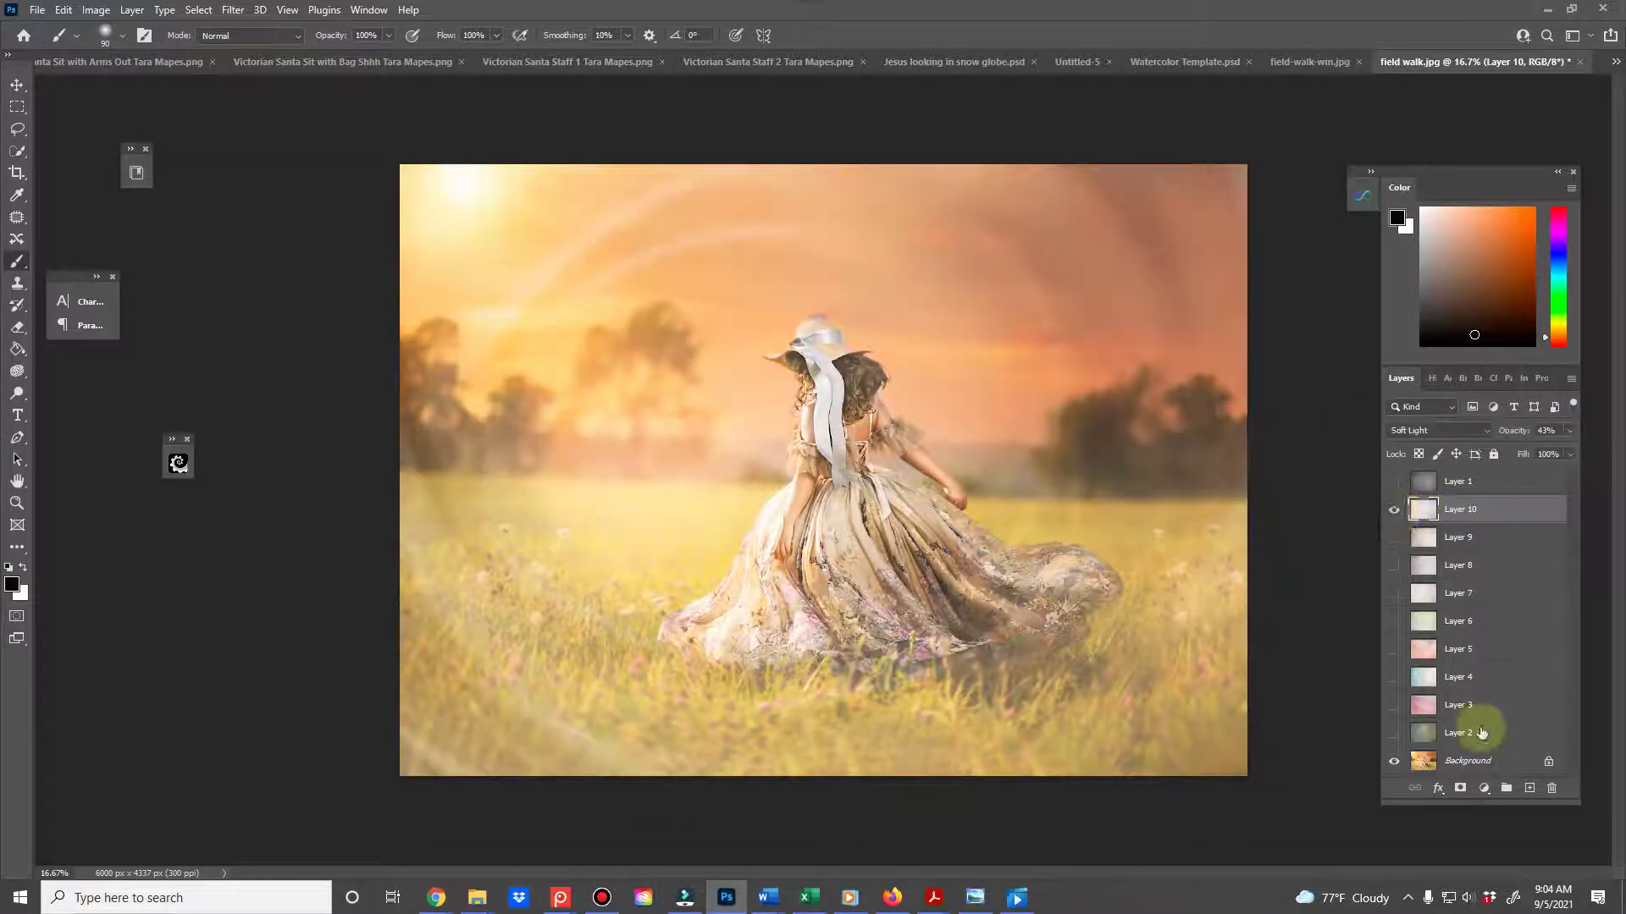
- Add a mask to Layer 10, paint black over the girl's back, then show Layer 9 instead
left_click(1460, 790)
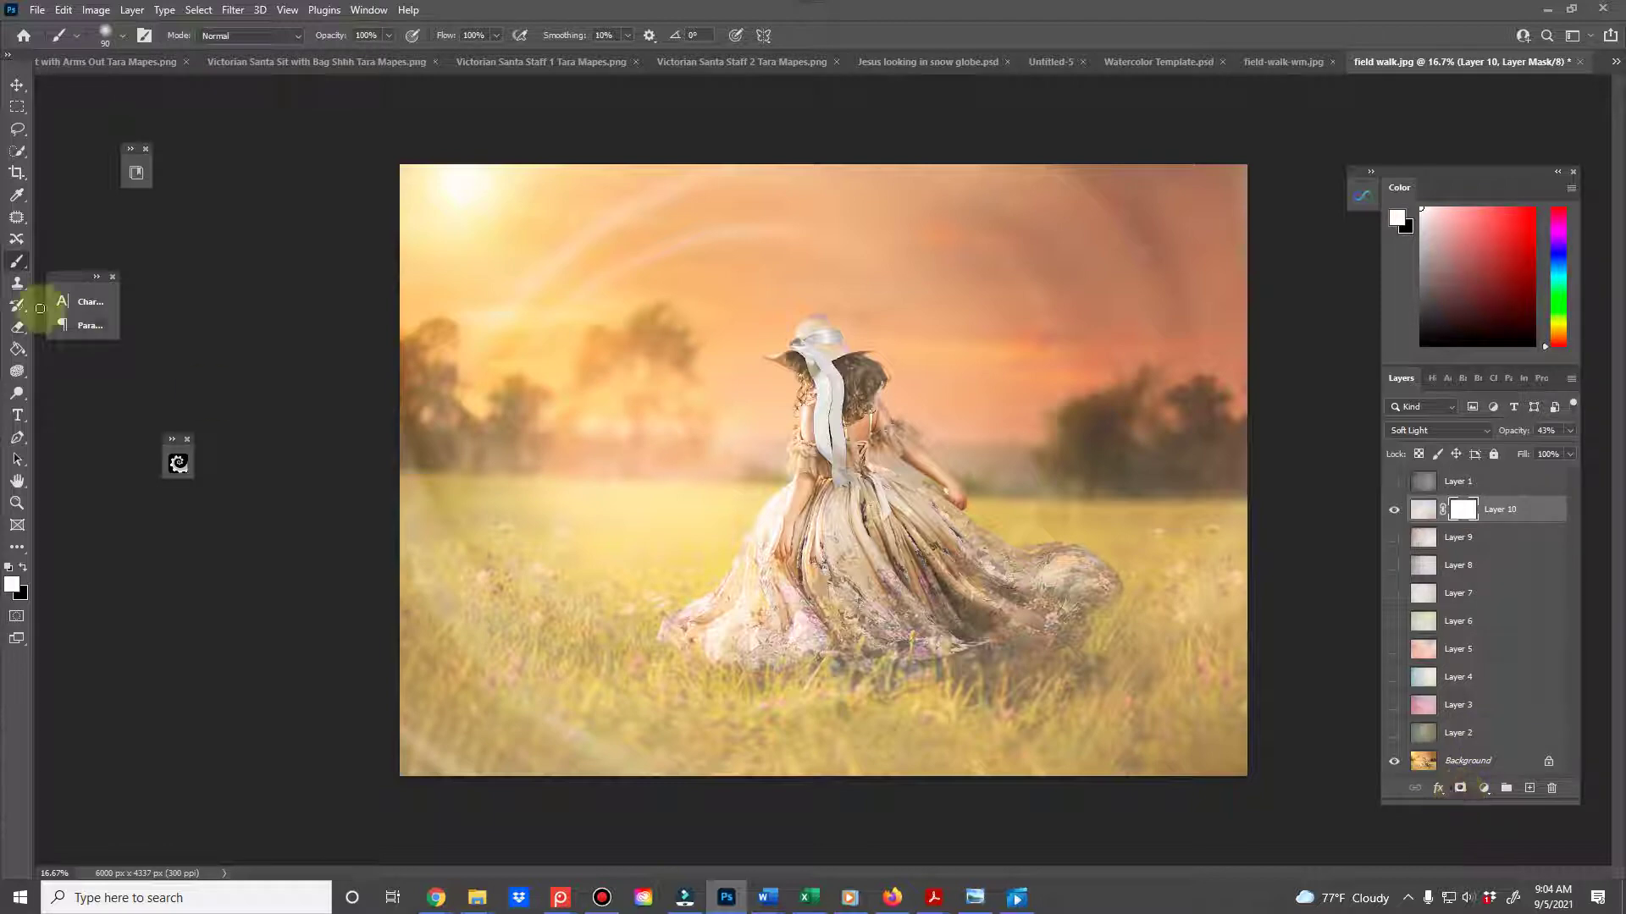
left_click(23, 571)
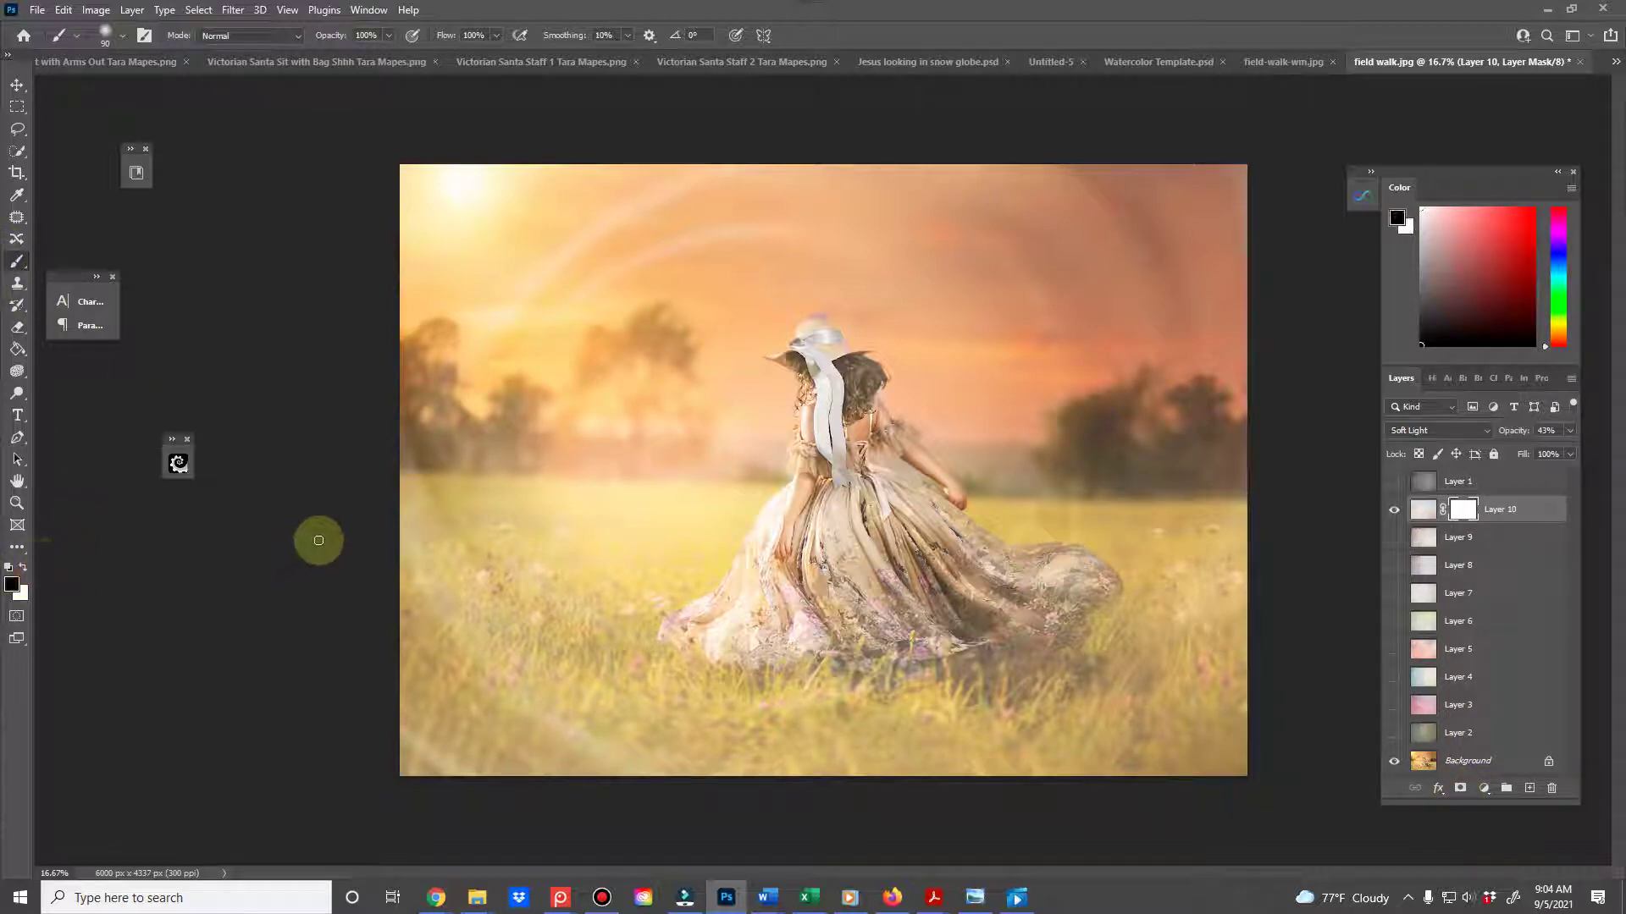
key("bracketright")
key("bracketright")
key("bracketright")
key("bracketright")
key("bracketright")
key("bracketright")
key("bracketright")
key("bracketright")
key("bracketright")
key("bracketright")
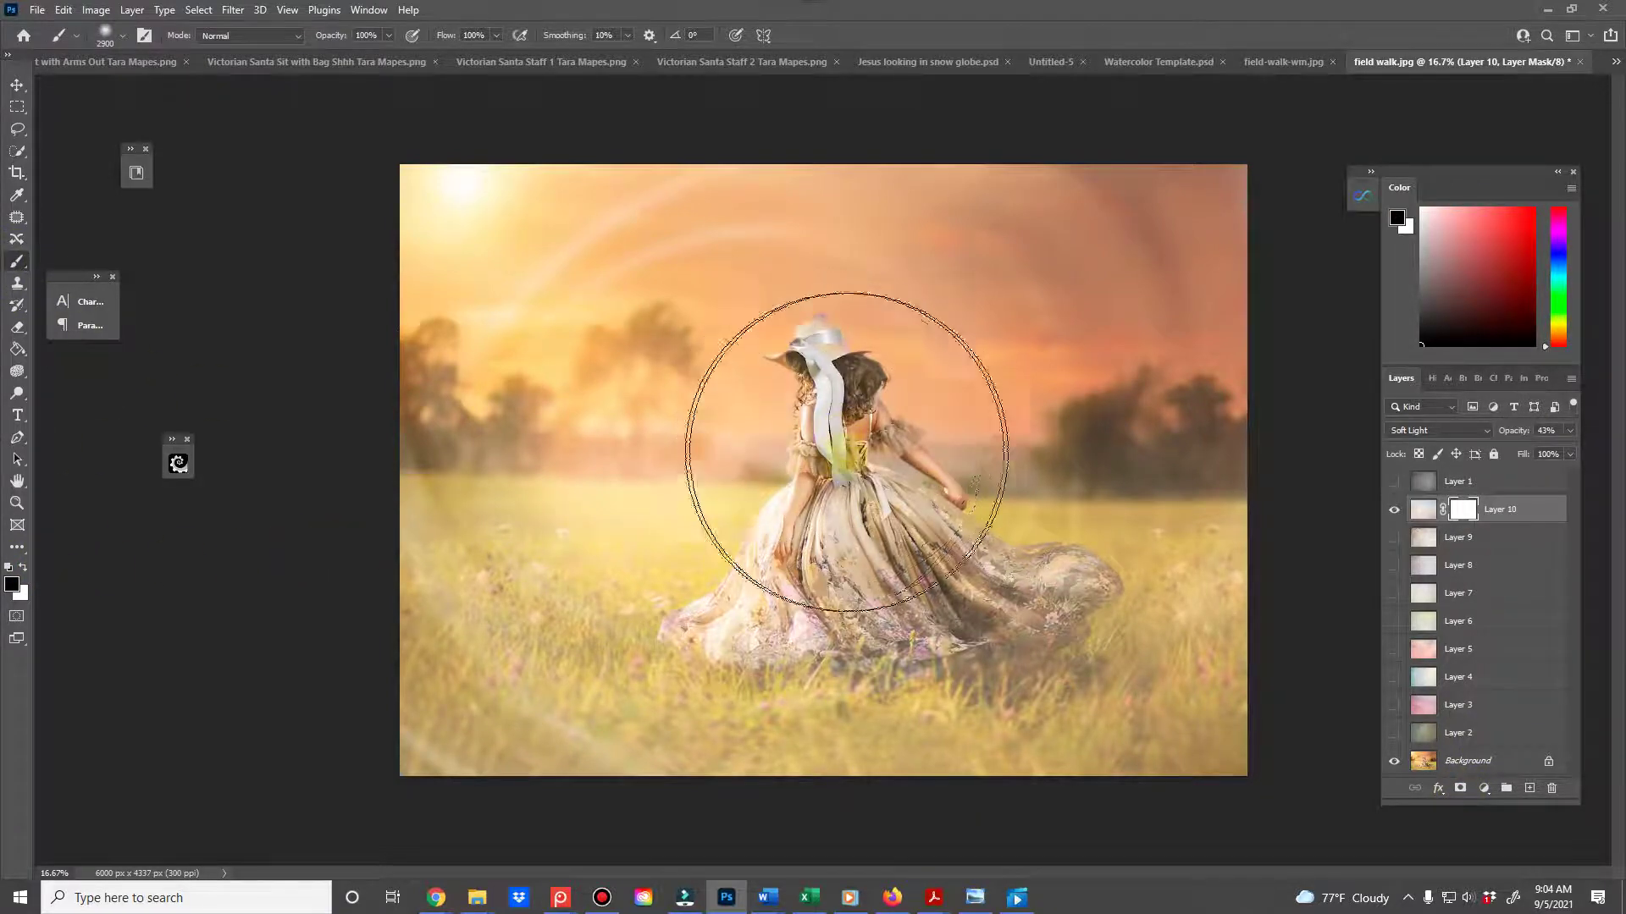
mouse_move(805, 398)
left_mouse_down()
mouse_move(1067, 440)
mouse_move(1335, 430)
left_mouse_up()
left_click(1394, 510)
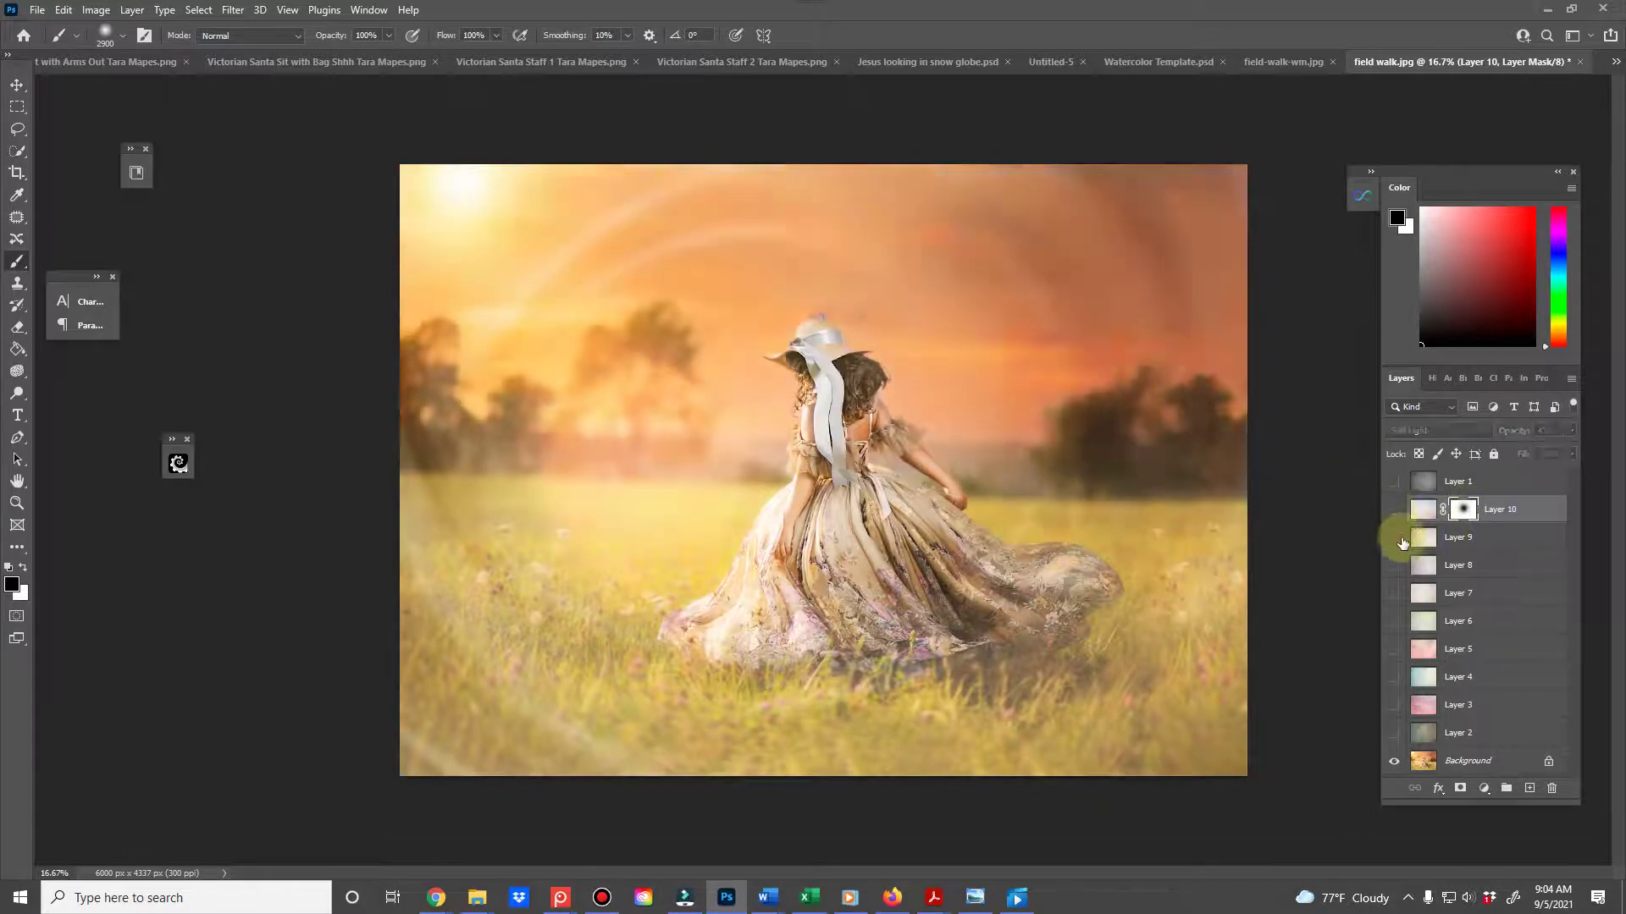
left_click(1399, 539)
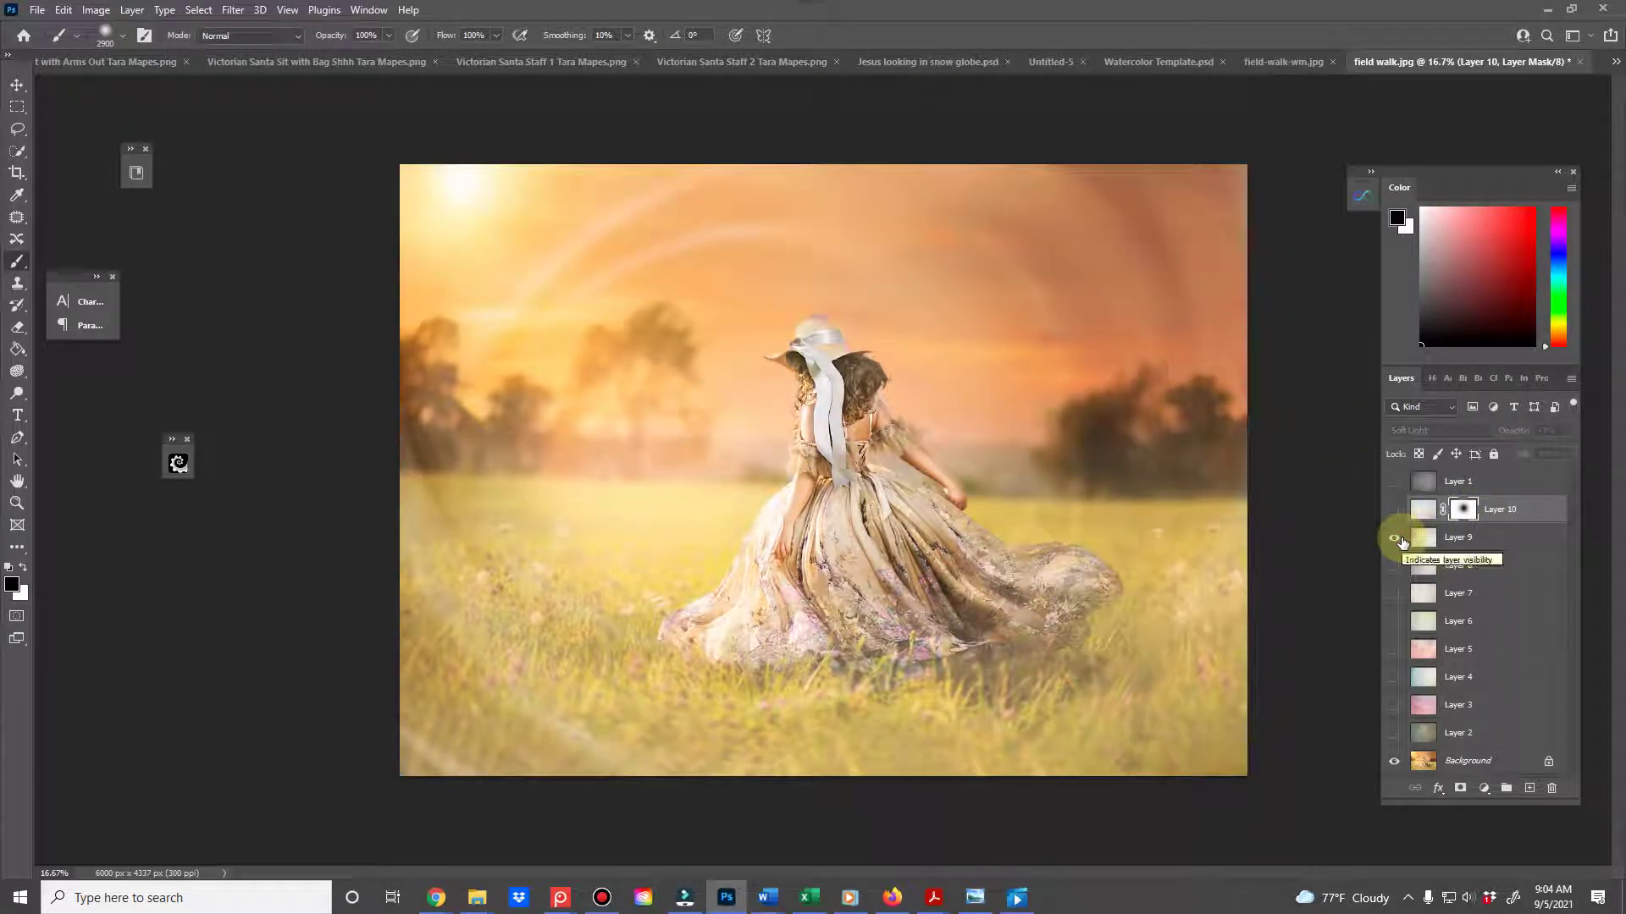
- Select Layer 9 and toggle its texture on and off to compare, leaving it hidden
left_click(1455, 539)
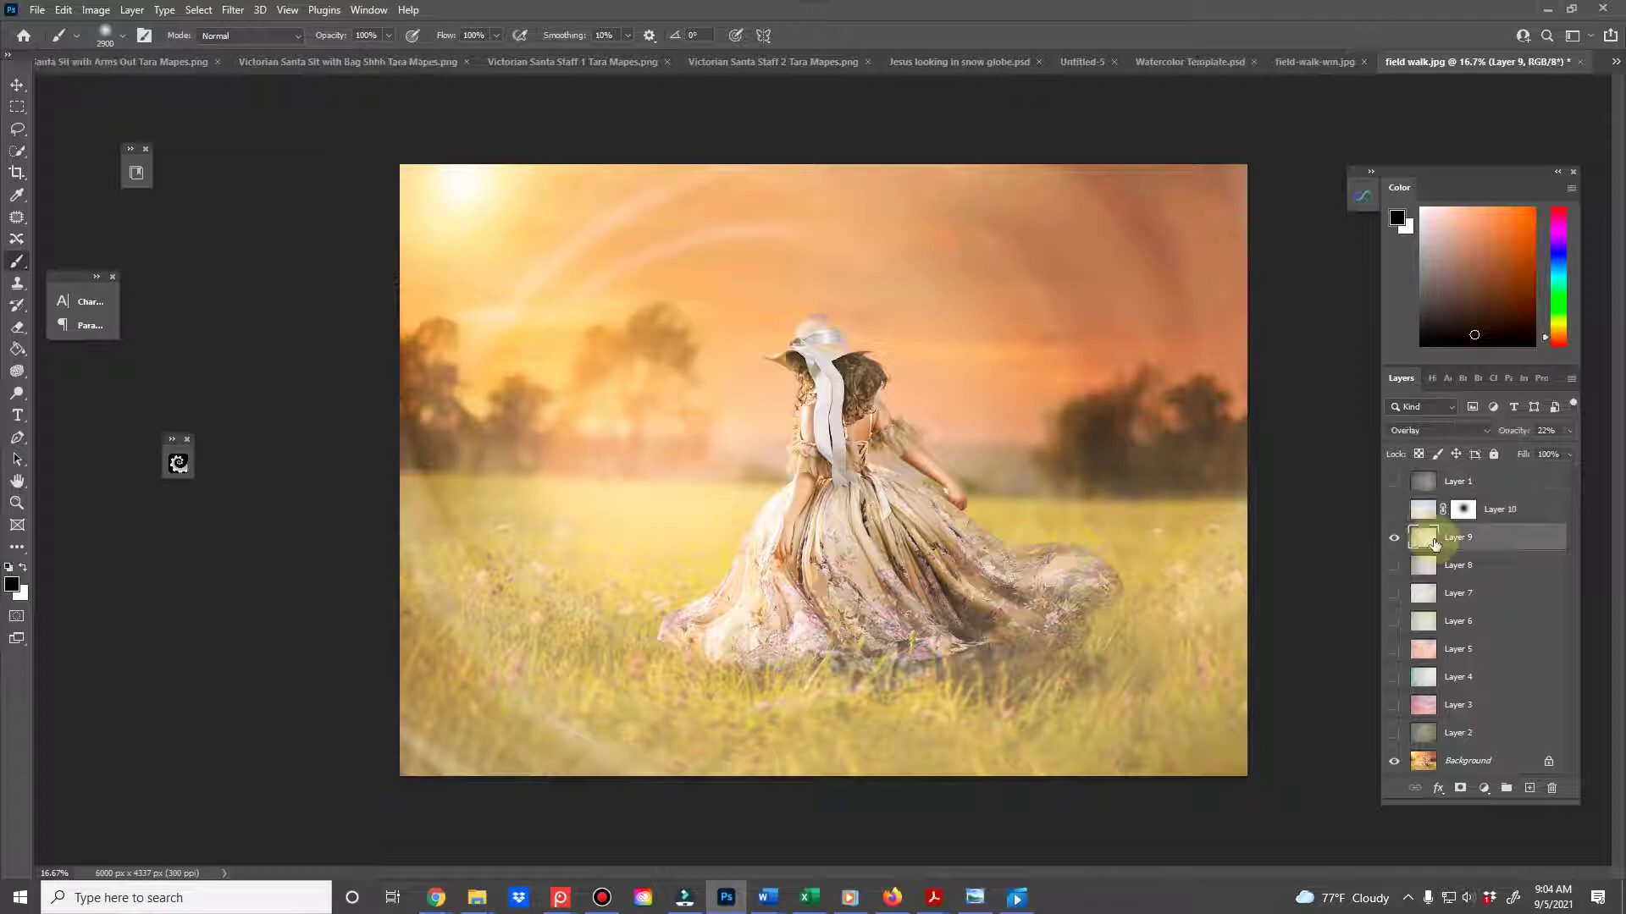
left_click(1394, 538)
left_click(1395, 538)
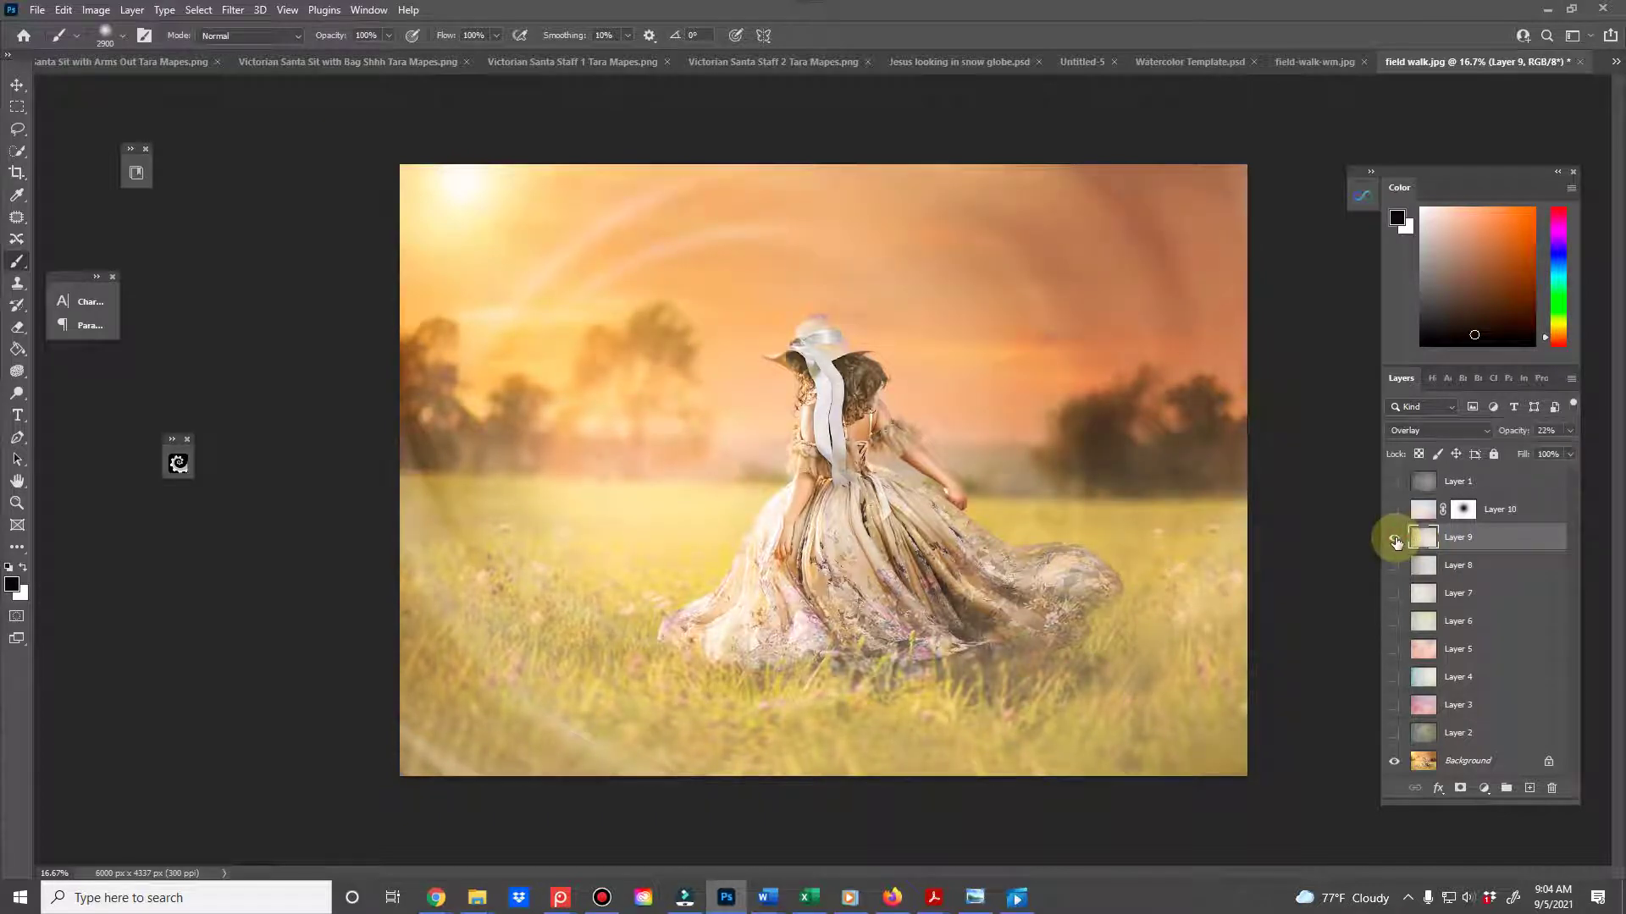
left_click(1394, 538)
left_click(1396, 569)
left_click(1396, 569)
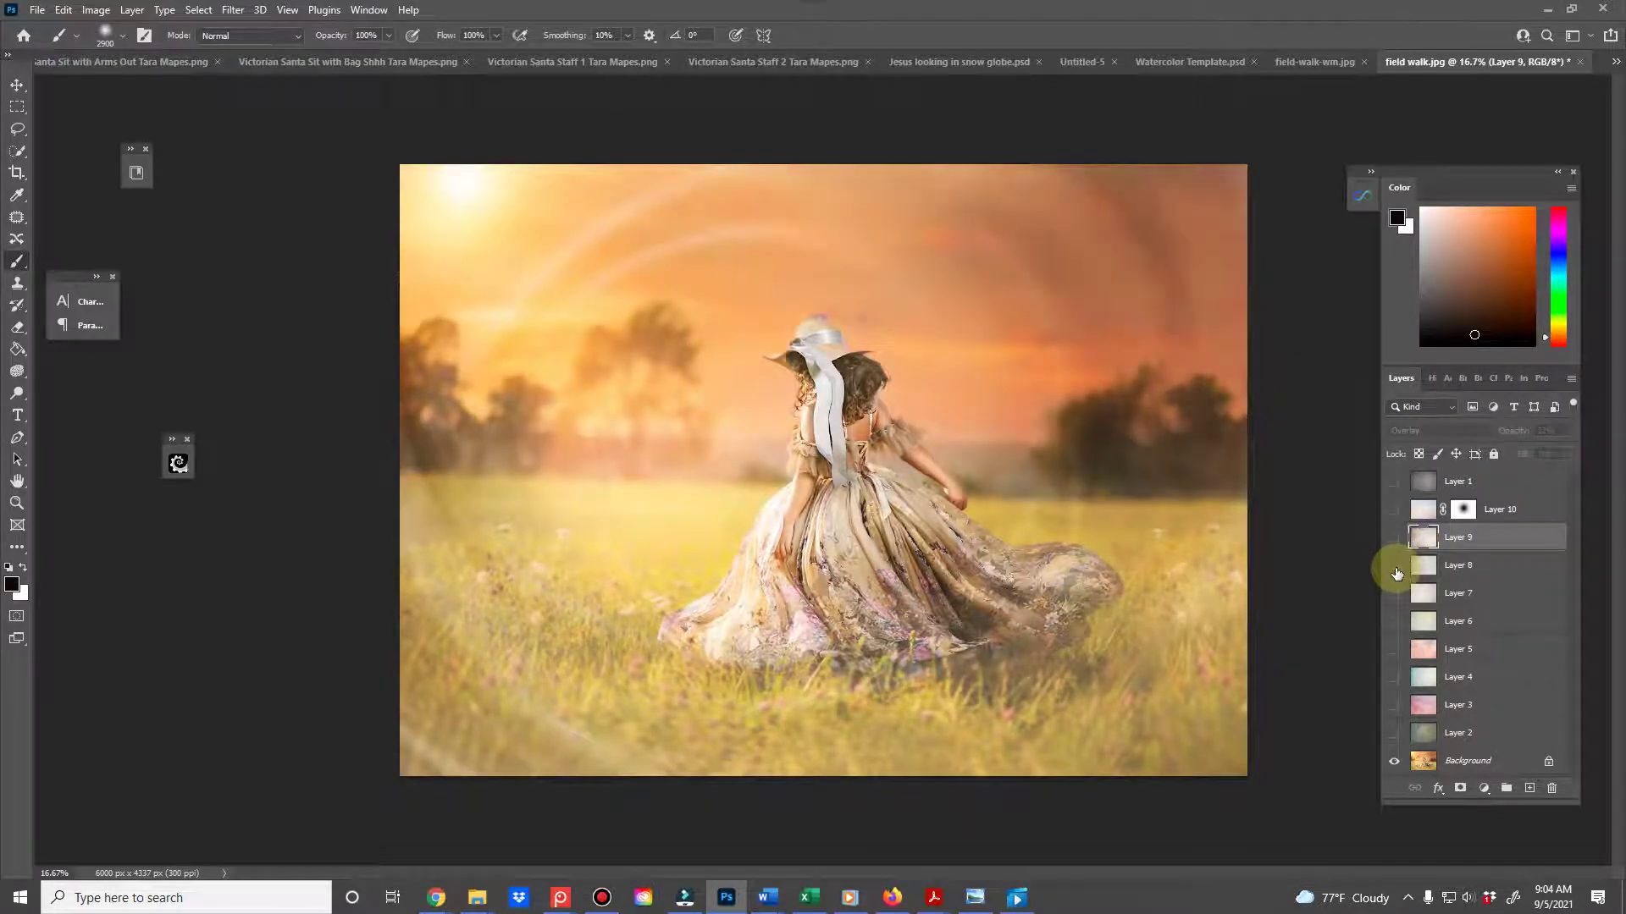
- Show and select Layer 8, comparing its Soft Light texture at 29% opacity
left_click(1394, 566)
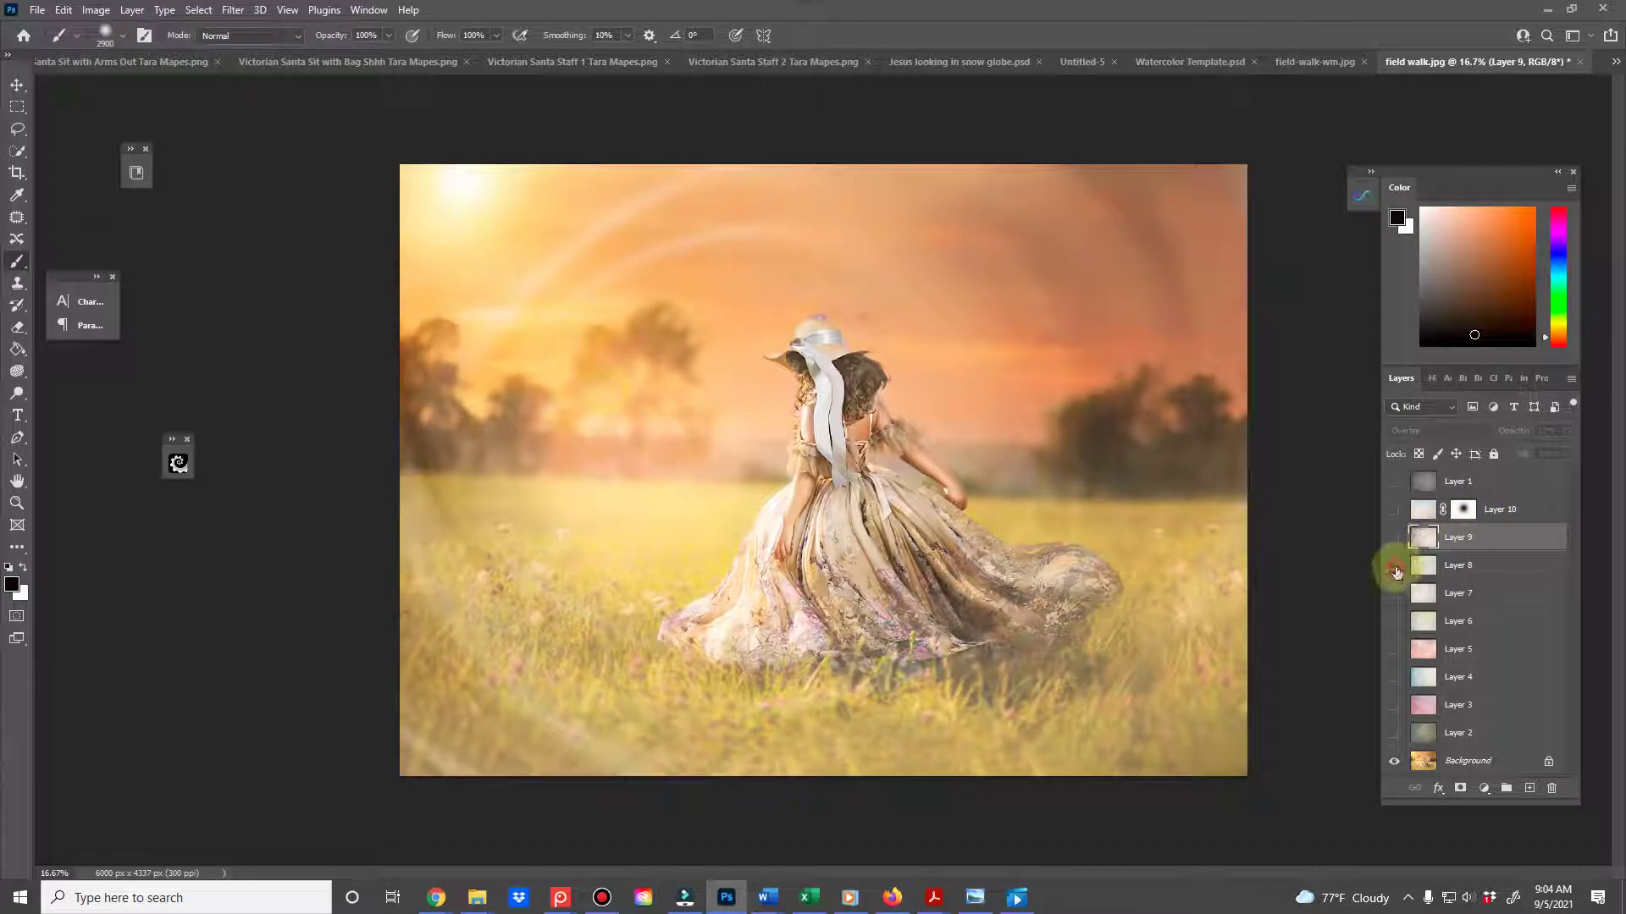
left_click(1394, 568)
left_click(1394, 567)
left_click(1395, 567)
left_click(1395, 567)
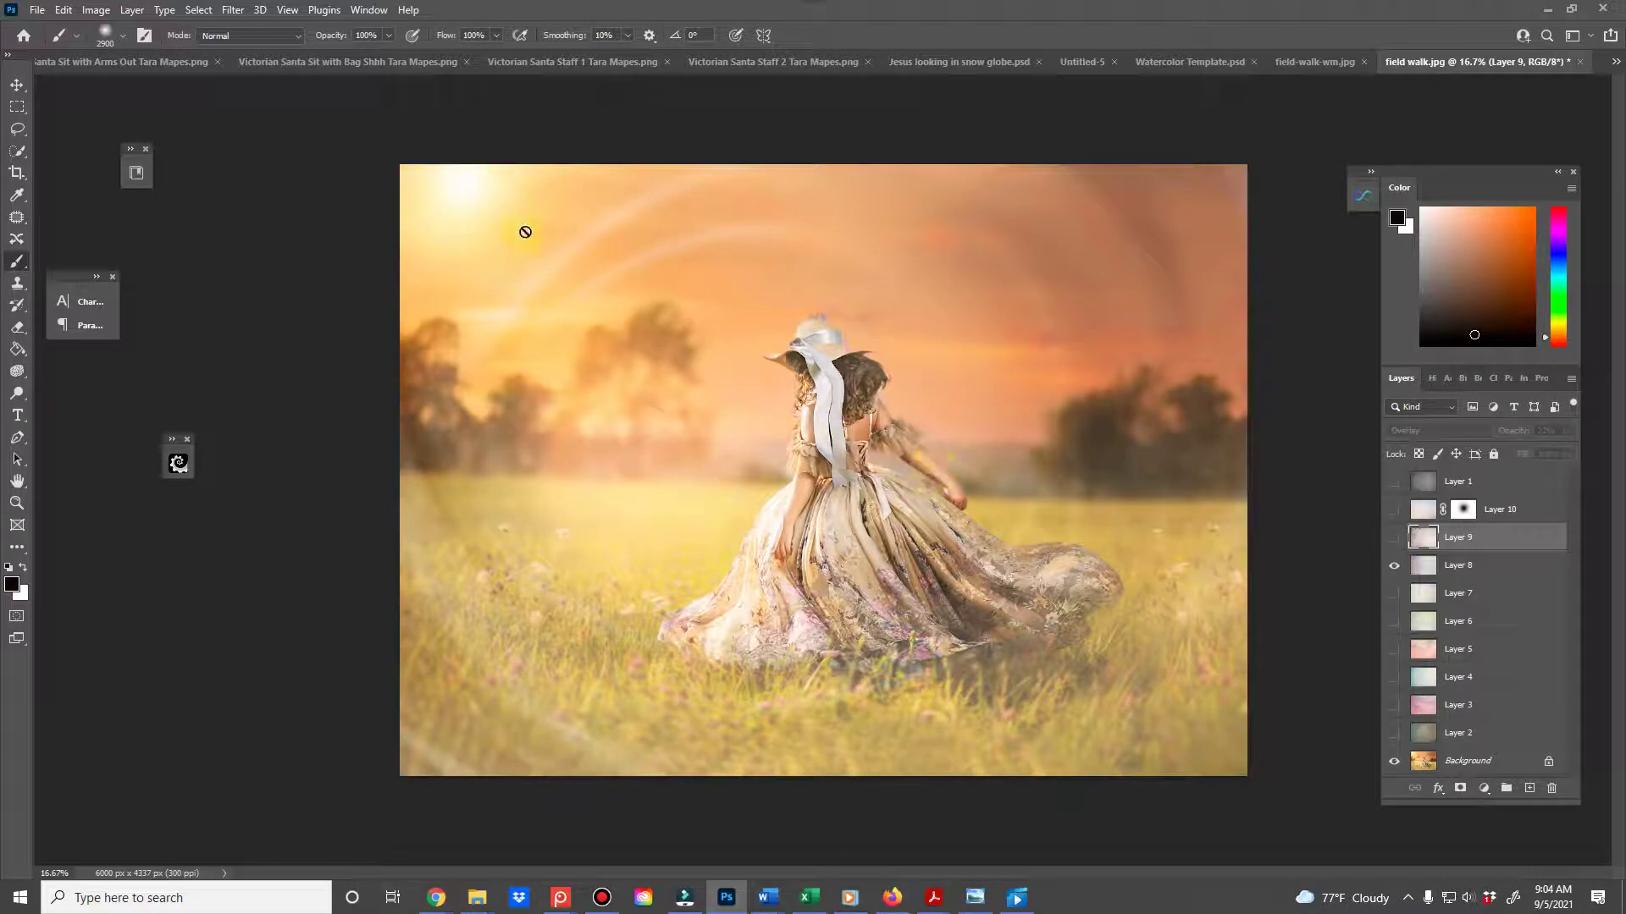
left_click(1438, 569)
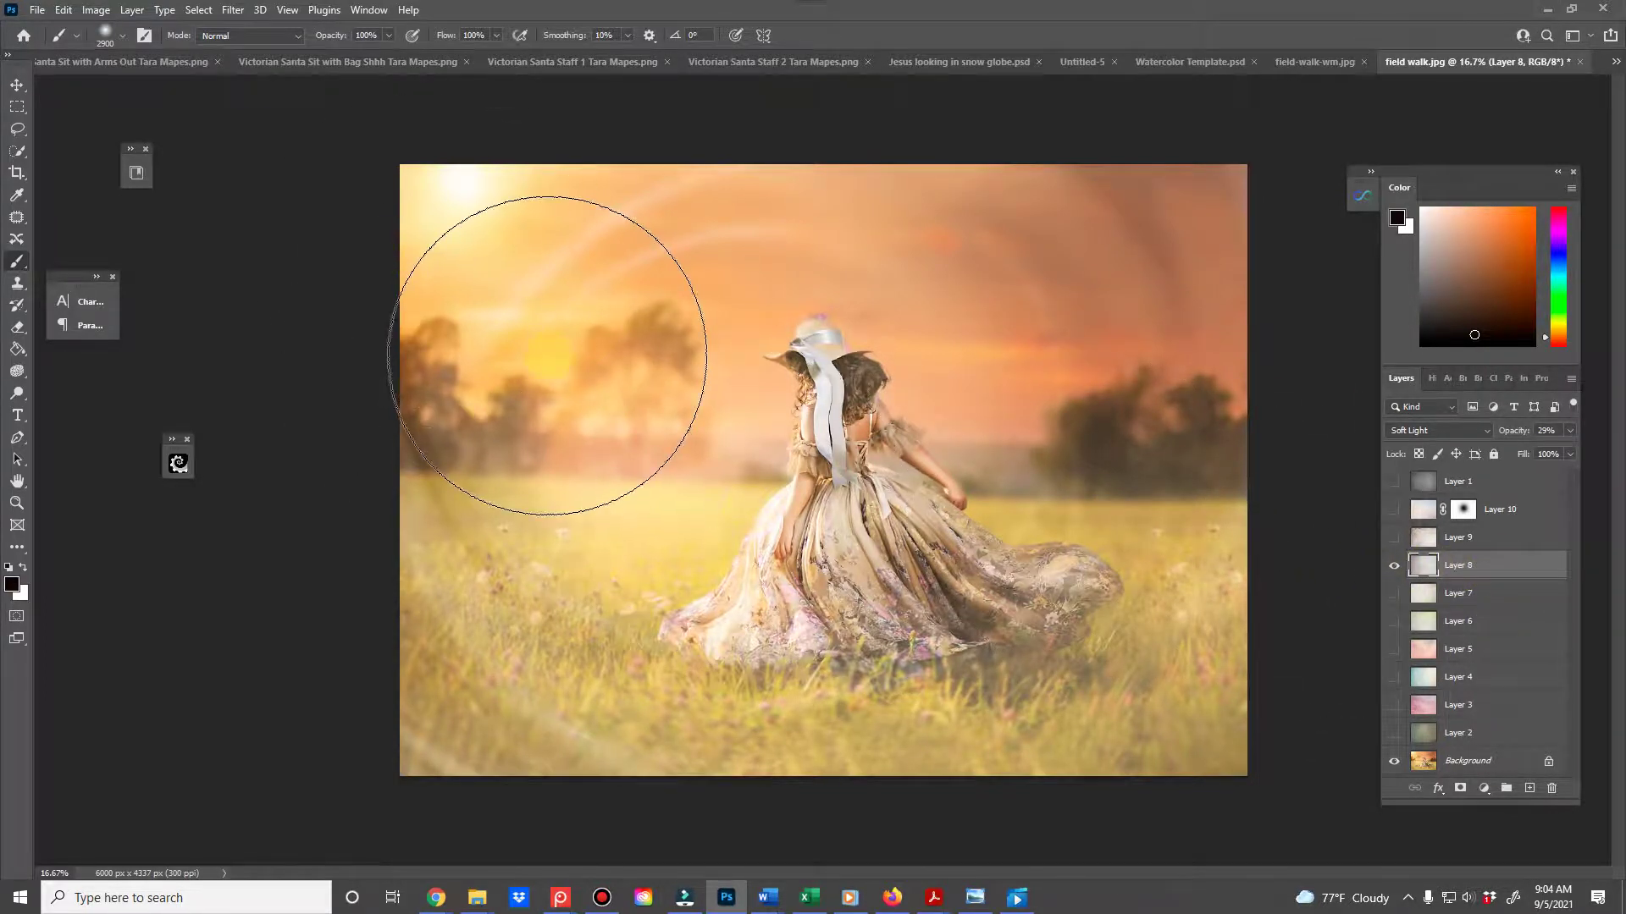
- Hide Layer 8, then show and select Layer 7
left_click(1394, 564)
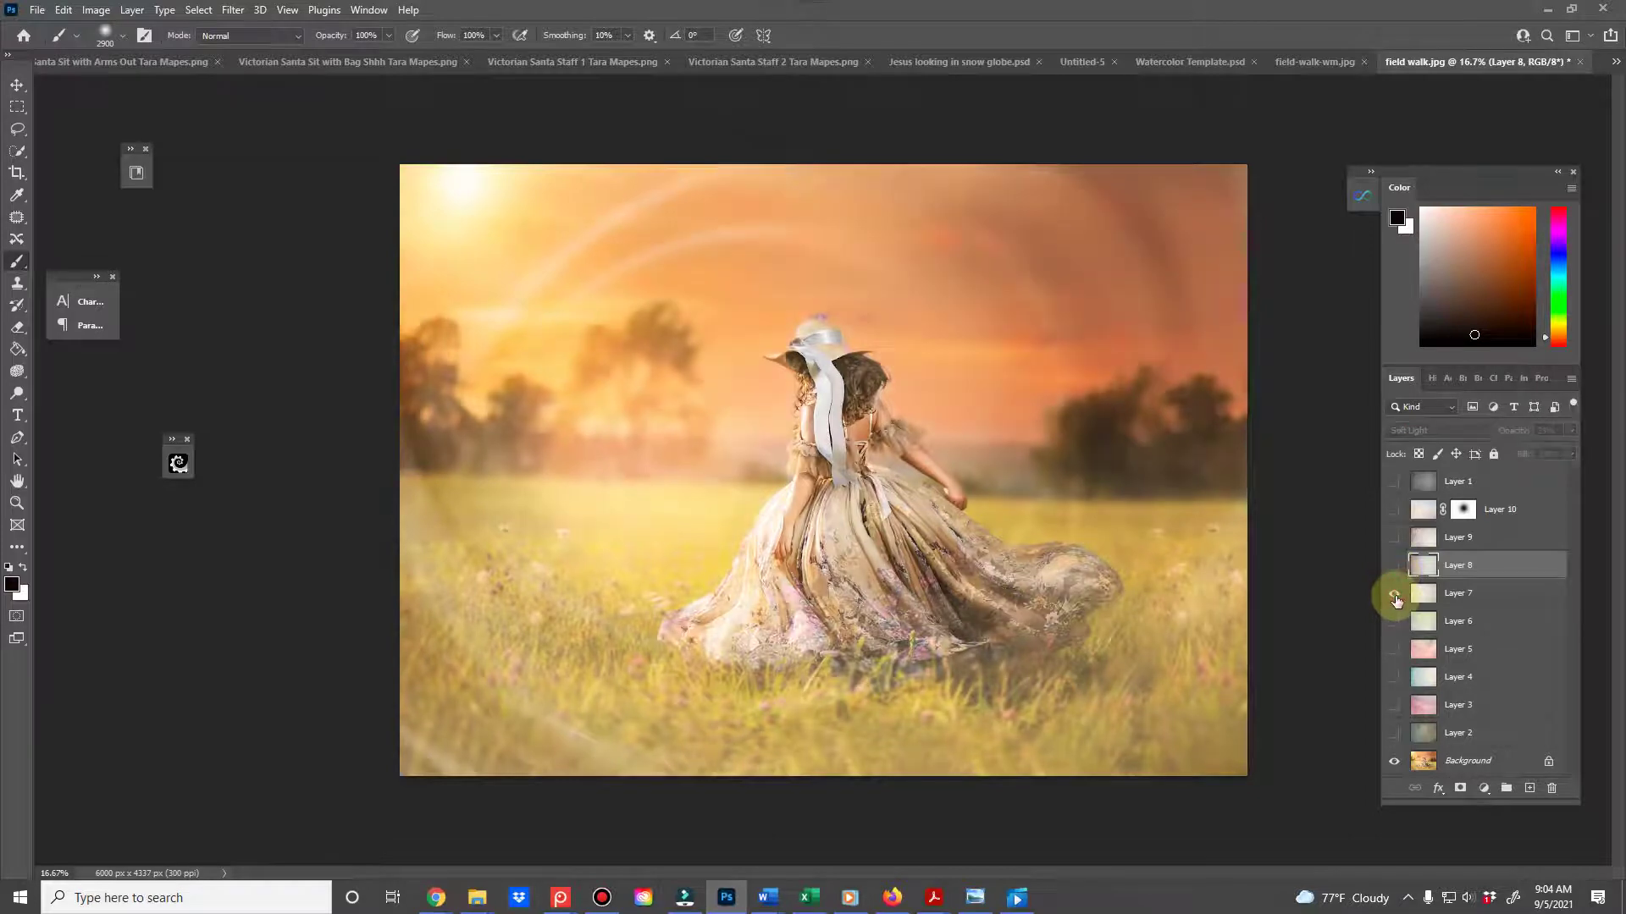
left_click(1394, 594)
left_click(1527, 594)
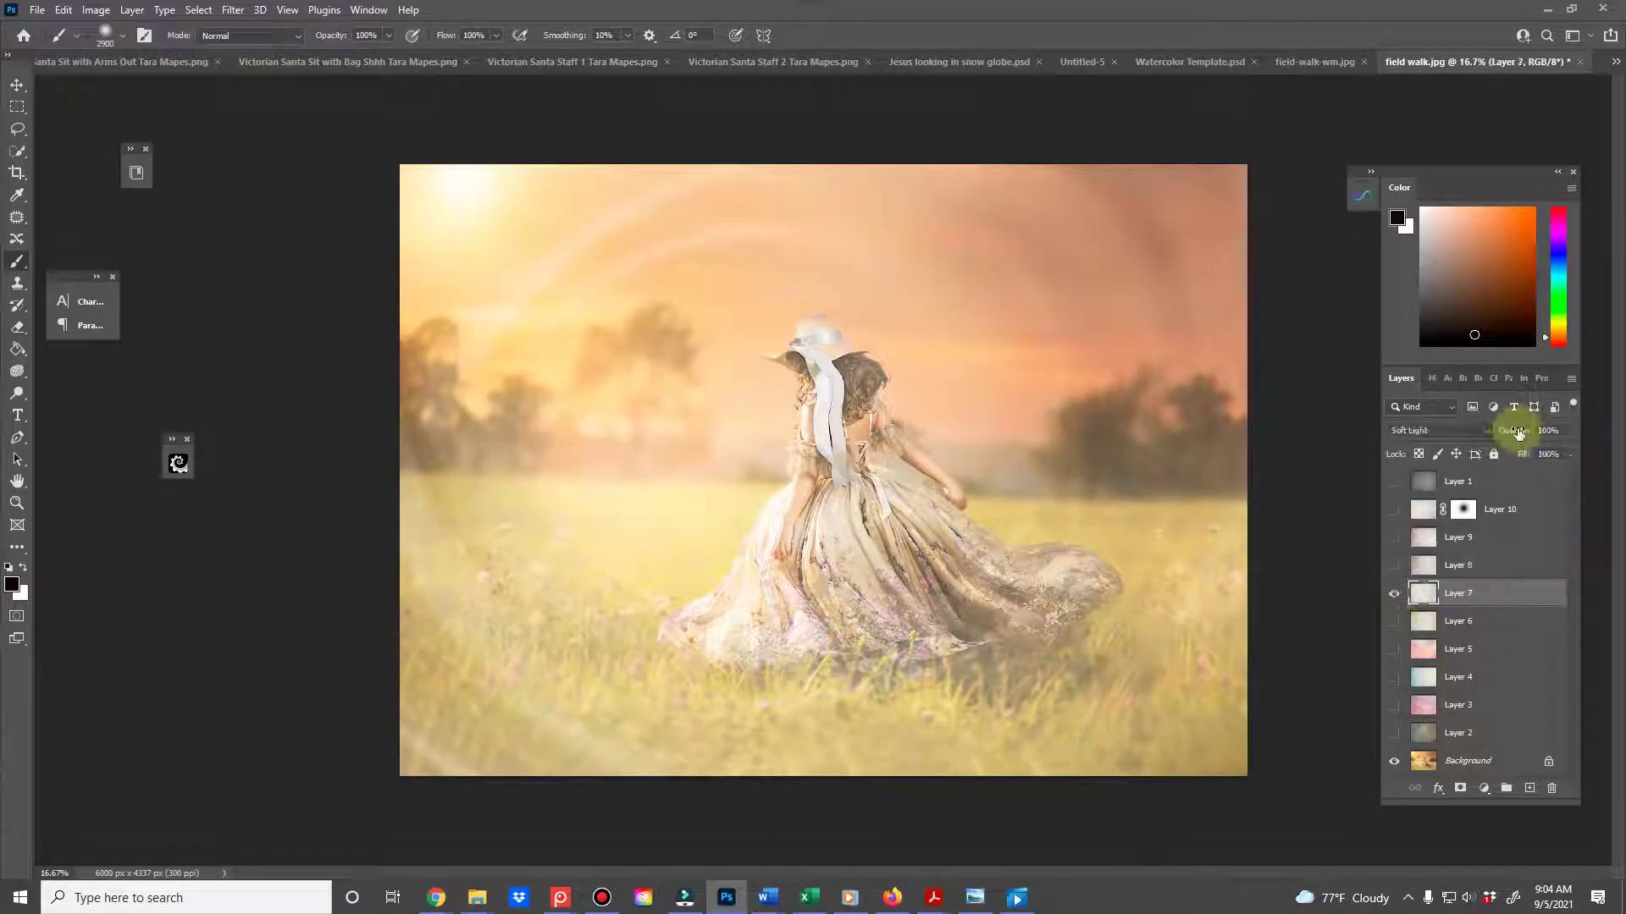
- Set Layer 7 to Overlay at 29% opacity, compare it, then hide it
left_click_drag(1518, 433, 1492, 433)
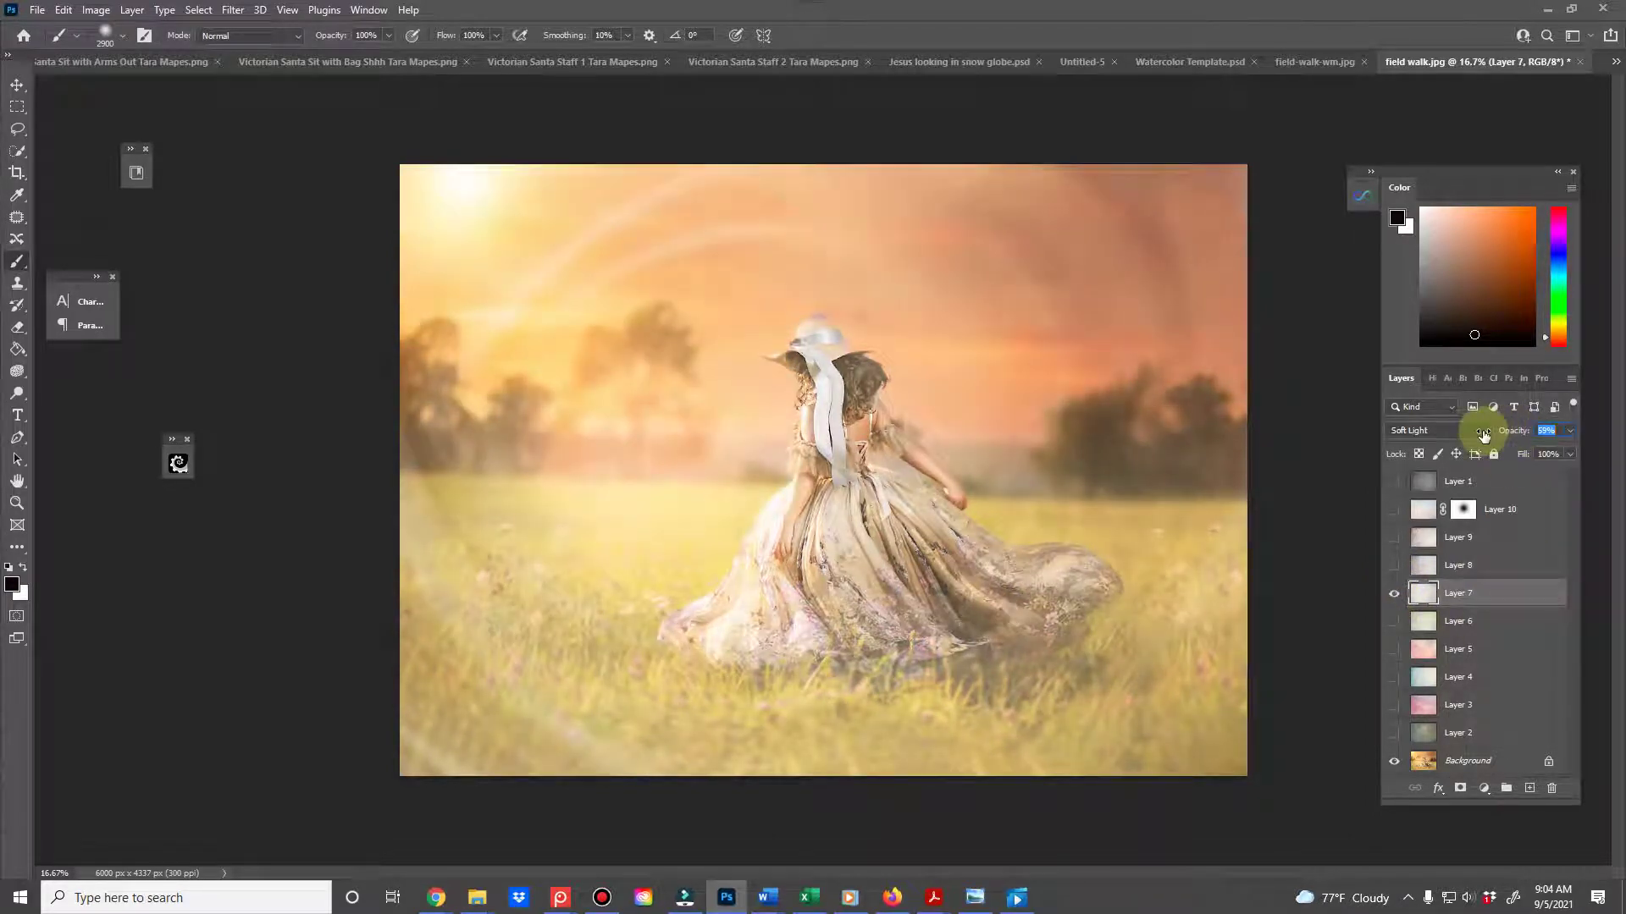
left_click(1455, 430)
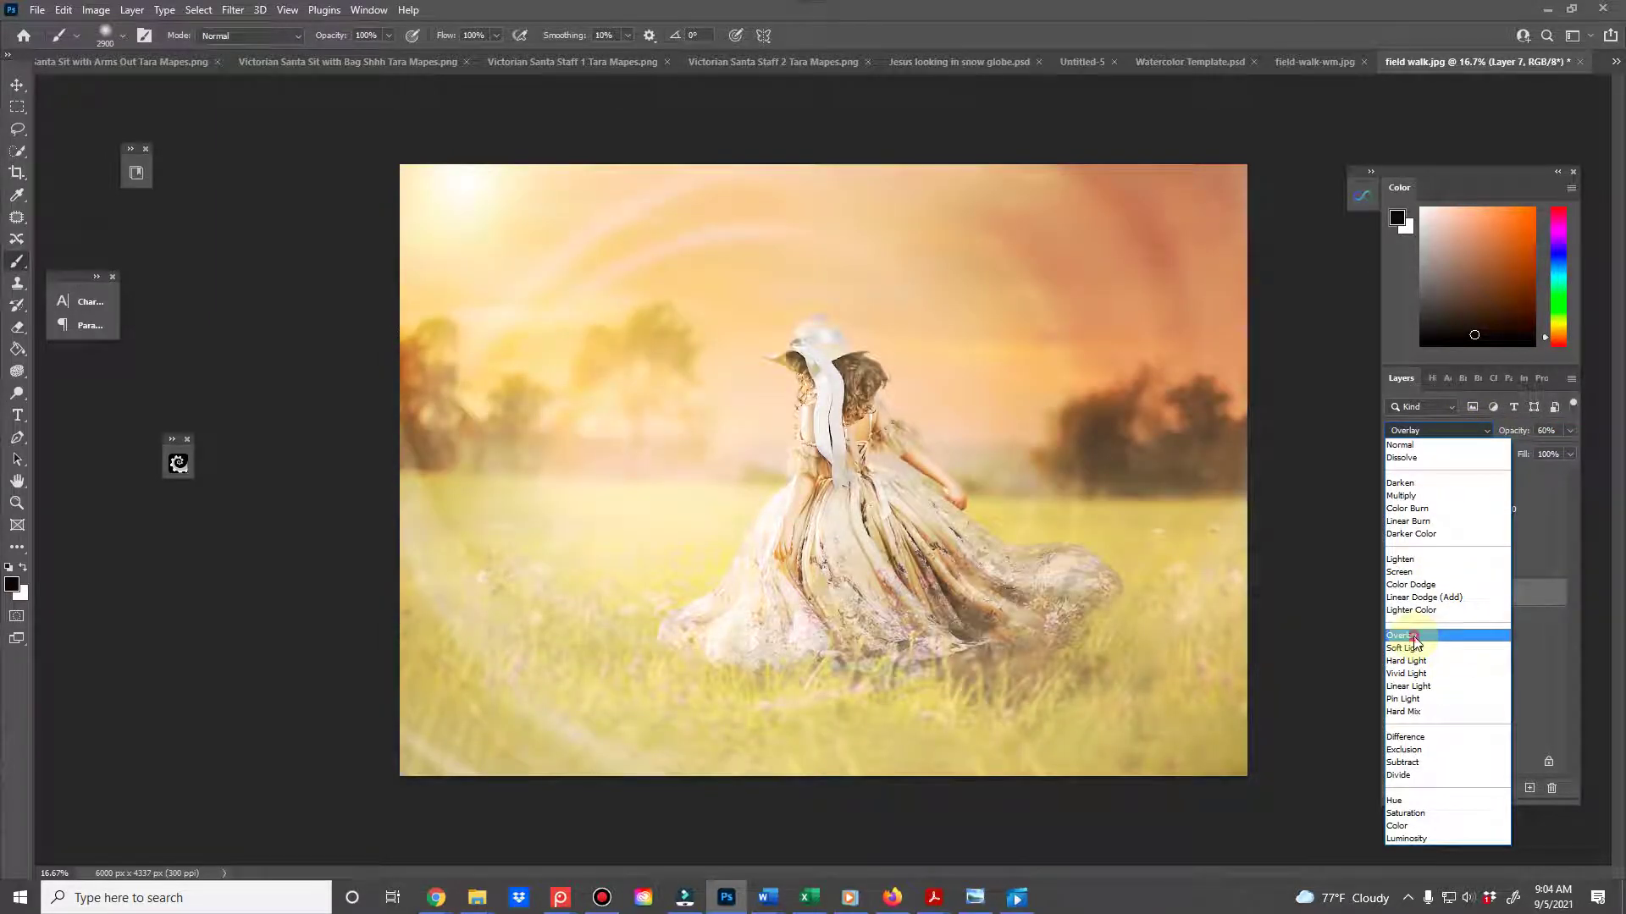
left_click(1412, 636)
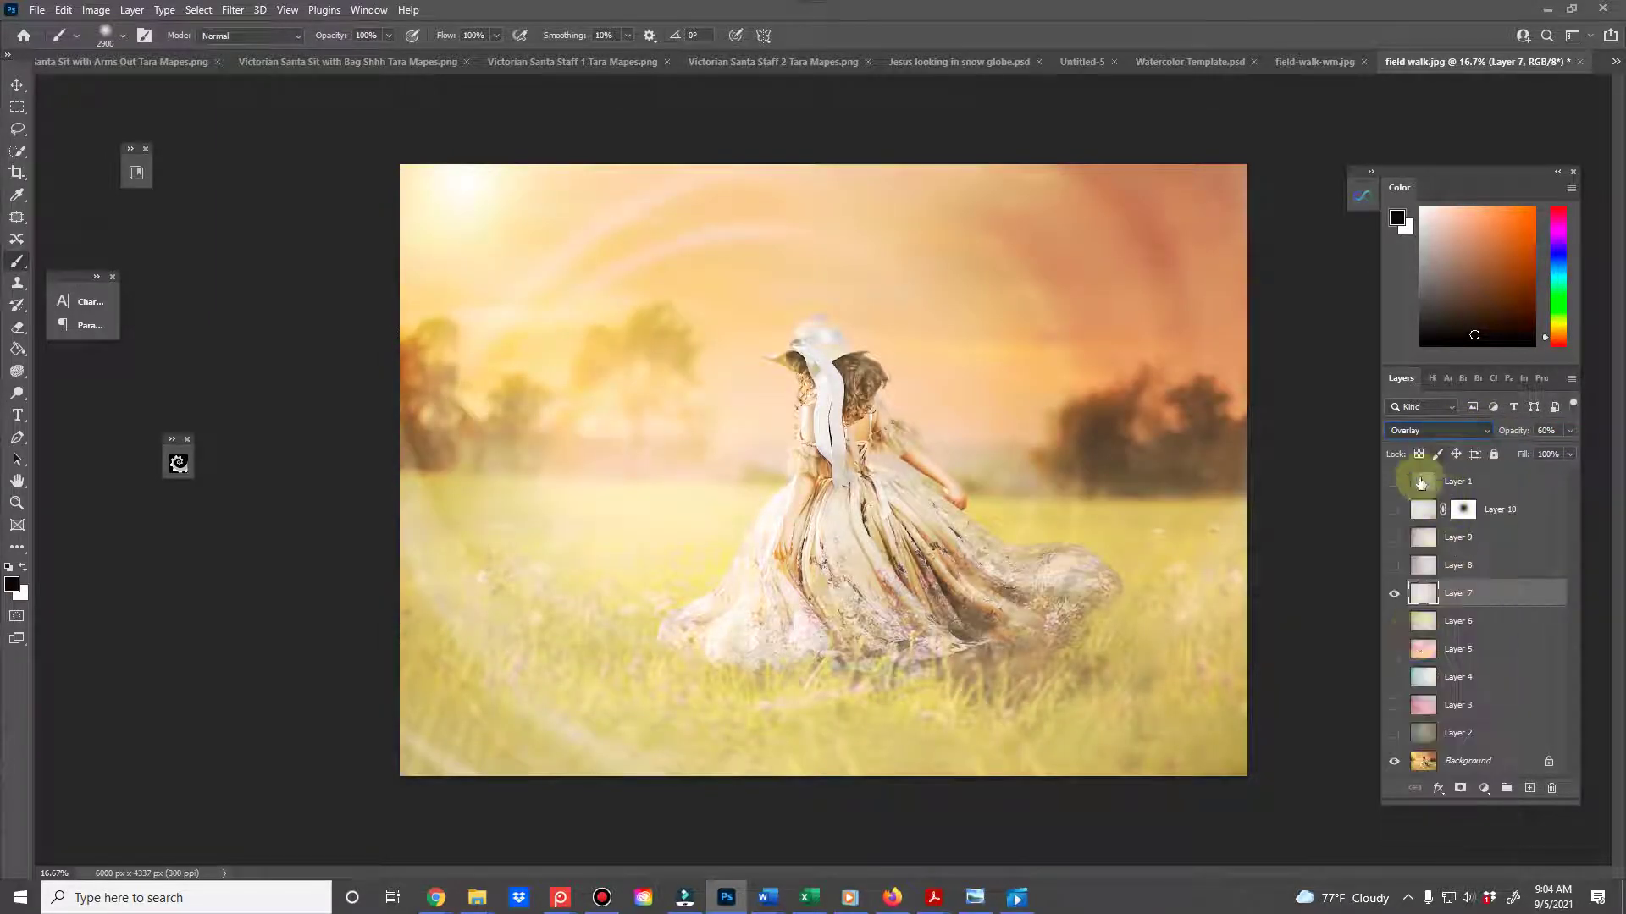
left_click(1393, 594)
left_click(1393, 593)
left_click_drag(1498, 432, 1479, 439)
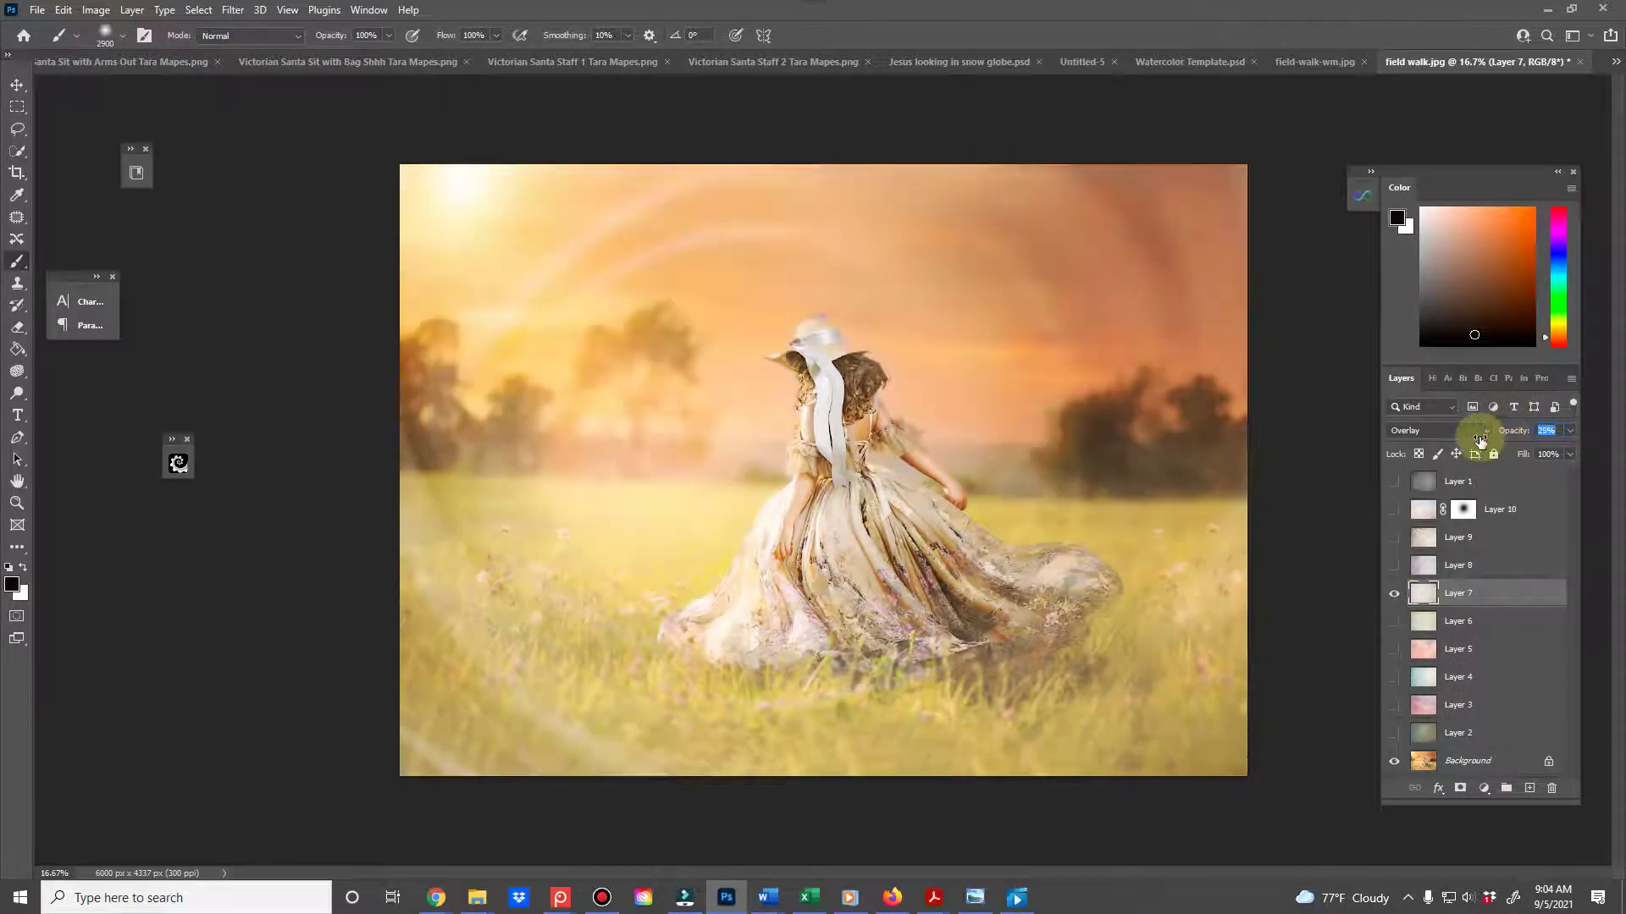
left_click(1394, 593)
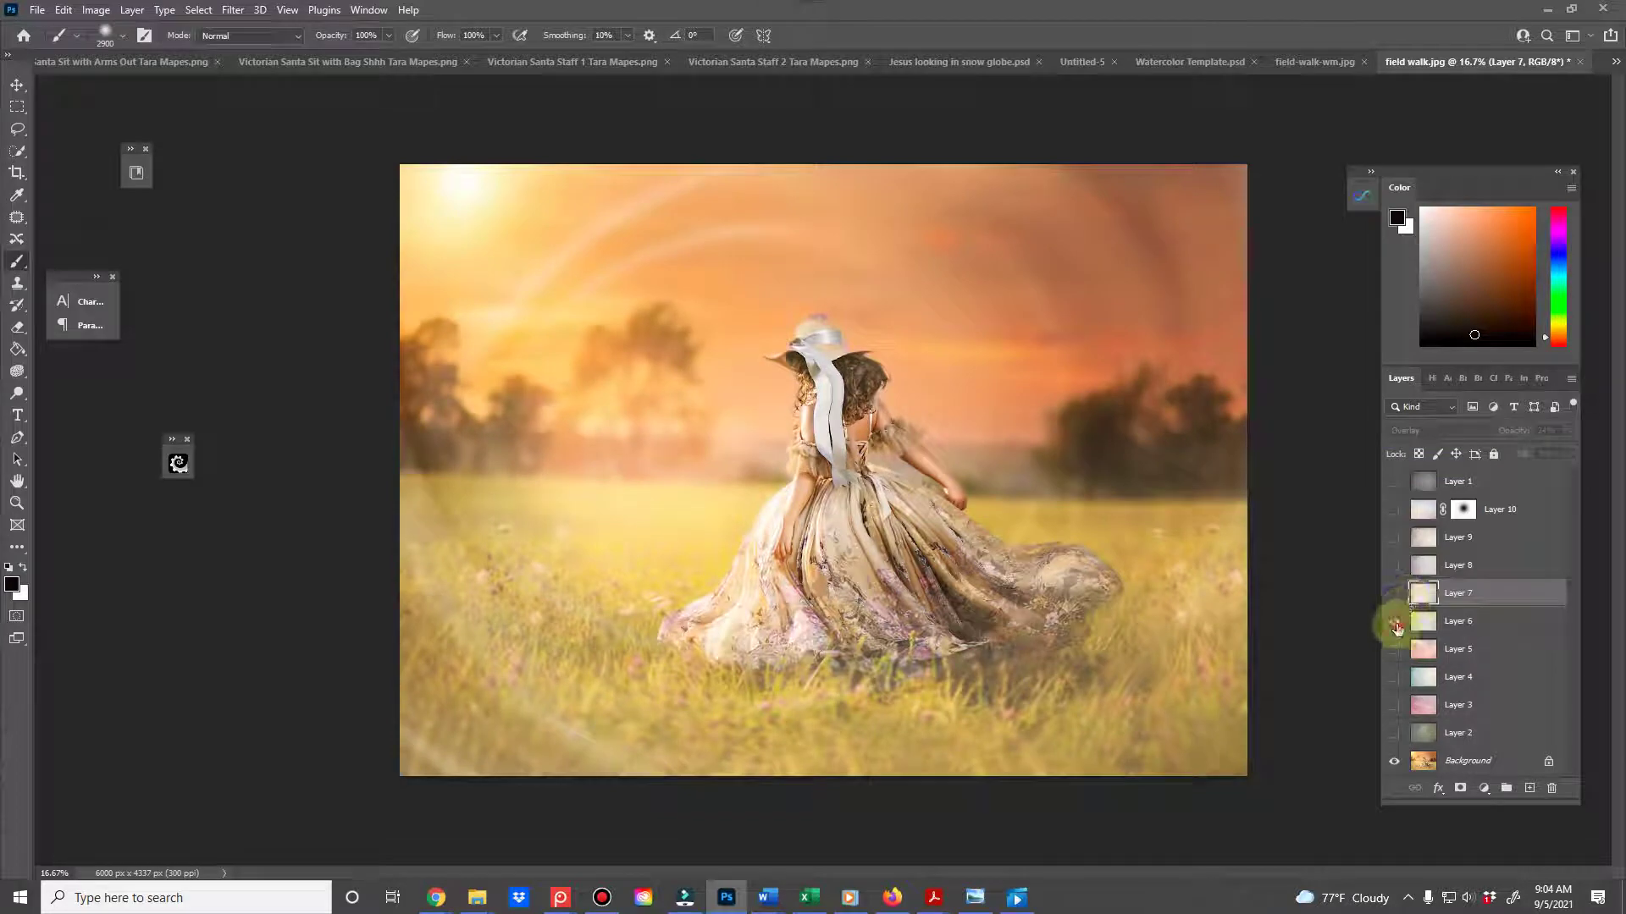
- Show and select Layer 6, toggling it to compare
left_click(1396, 624)
left_click(1482, 623)
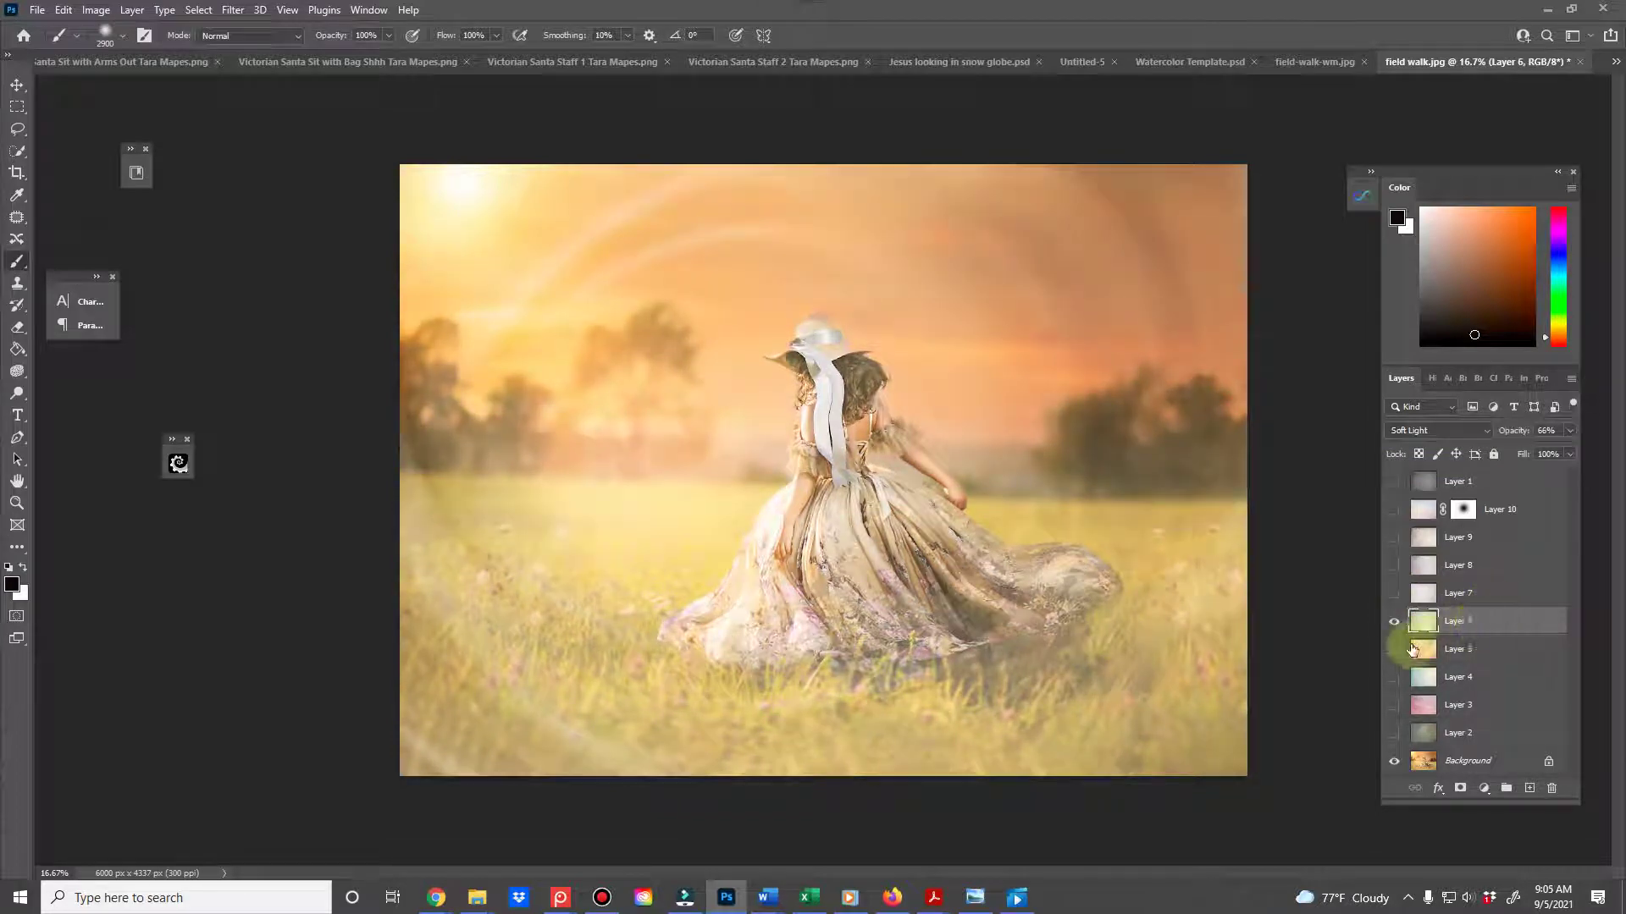
left_click(1395, 624)
left_click(1395, 624)
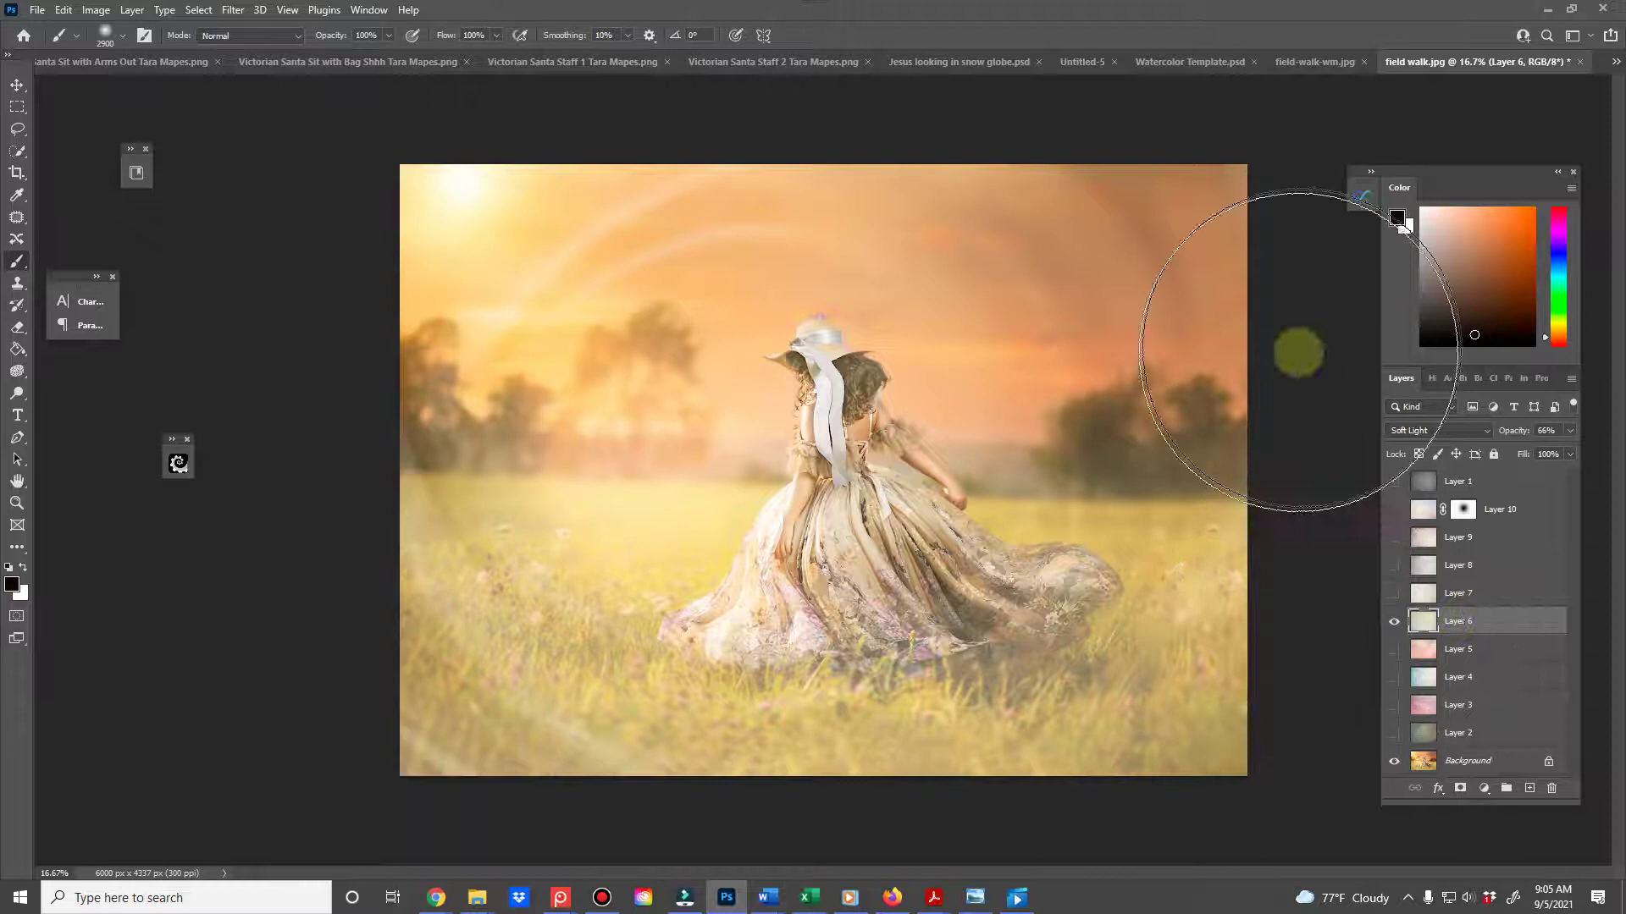
- Add a Hue/Saturation adjustment clipped to Layer 6 with Hue -67 and Saturation -12
left_click(1483, 789)
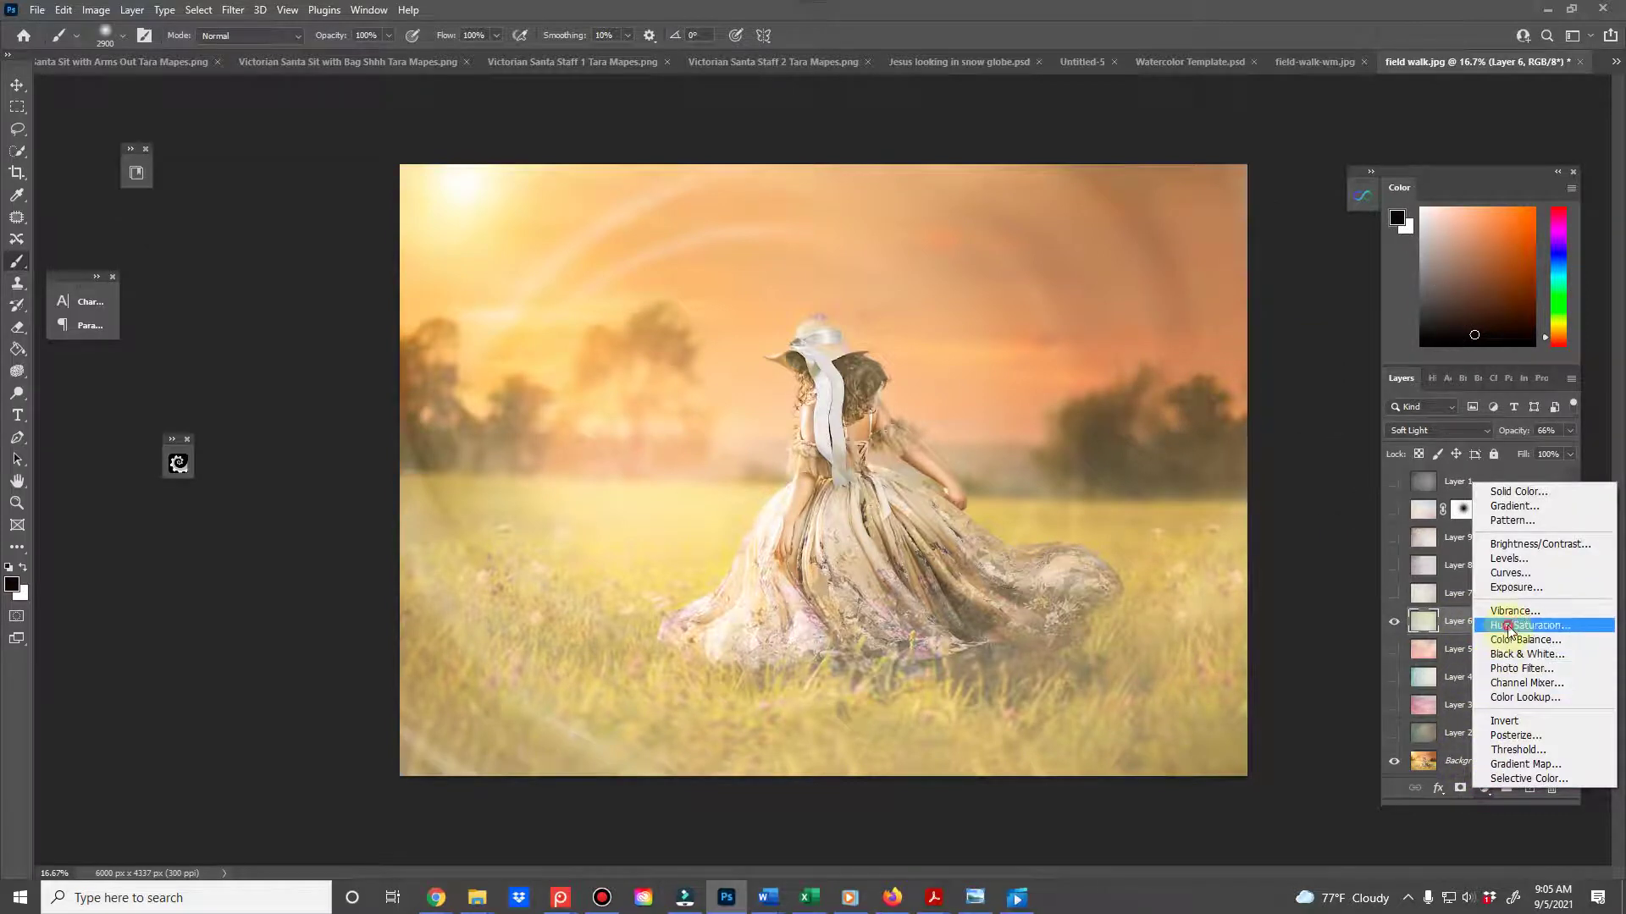
left_click(1511, 631)
left_click(1453, 789)
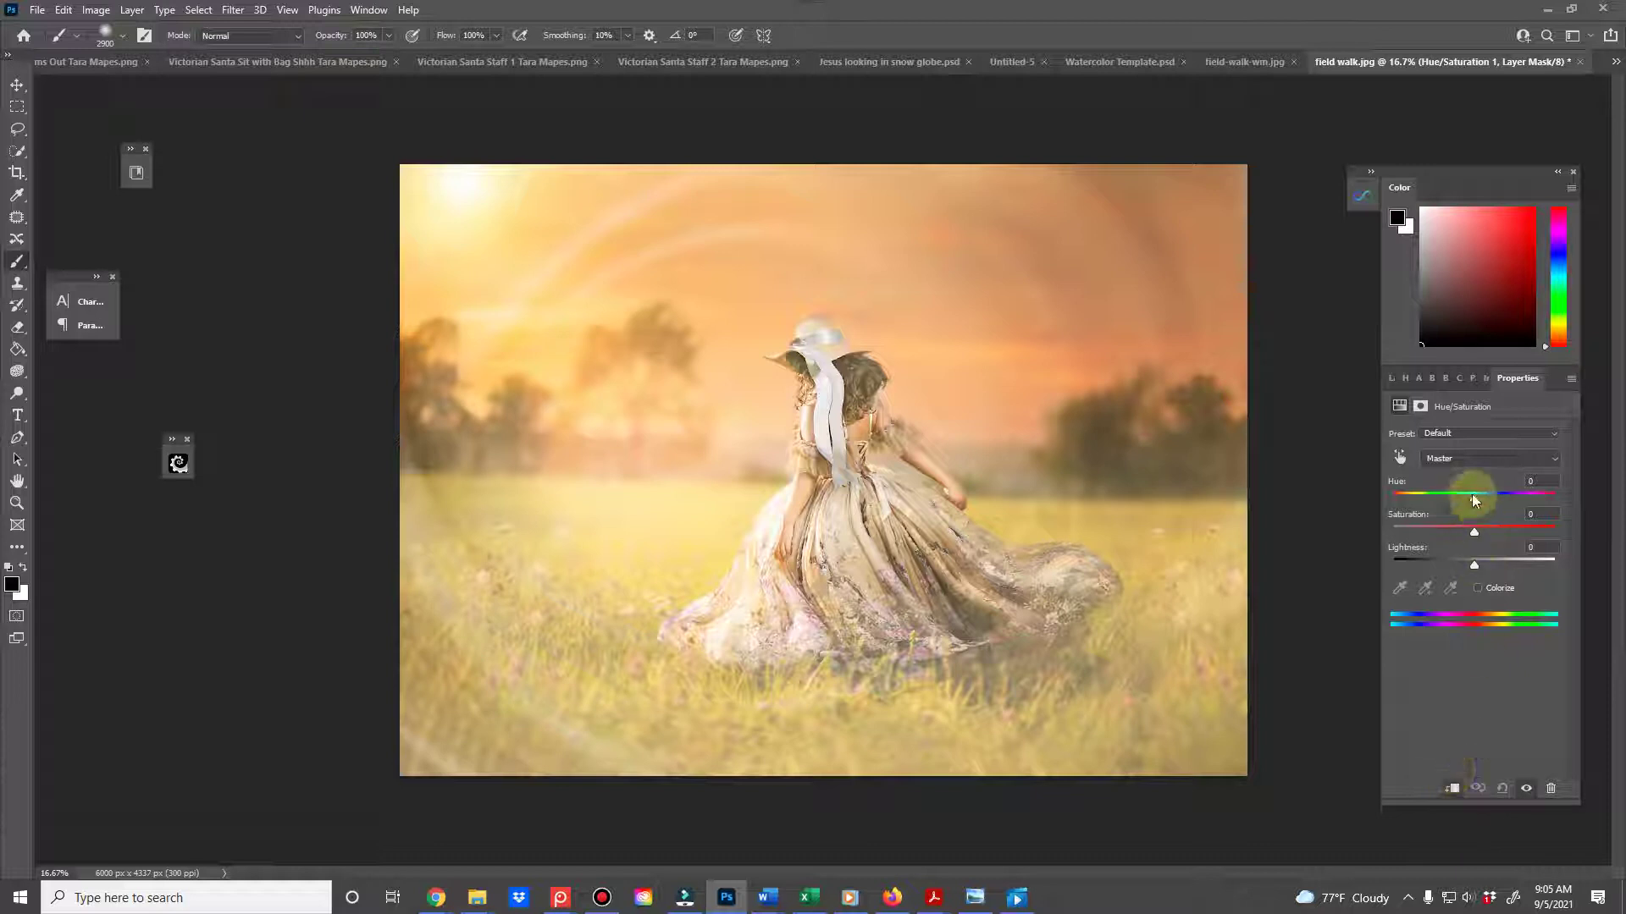
left_click_drag(1474, 500, 1434, 498)
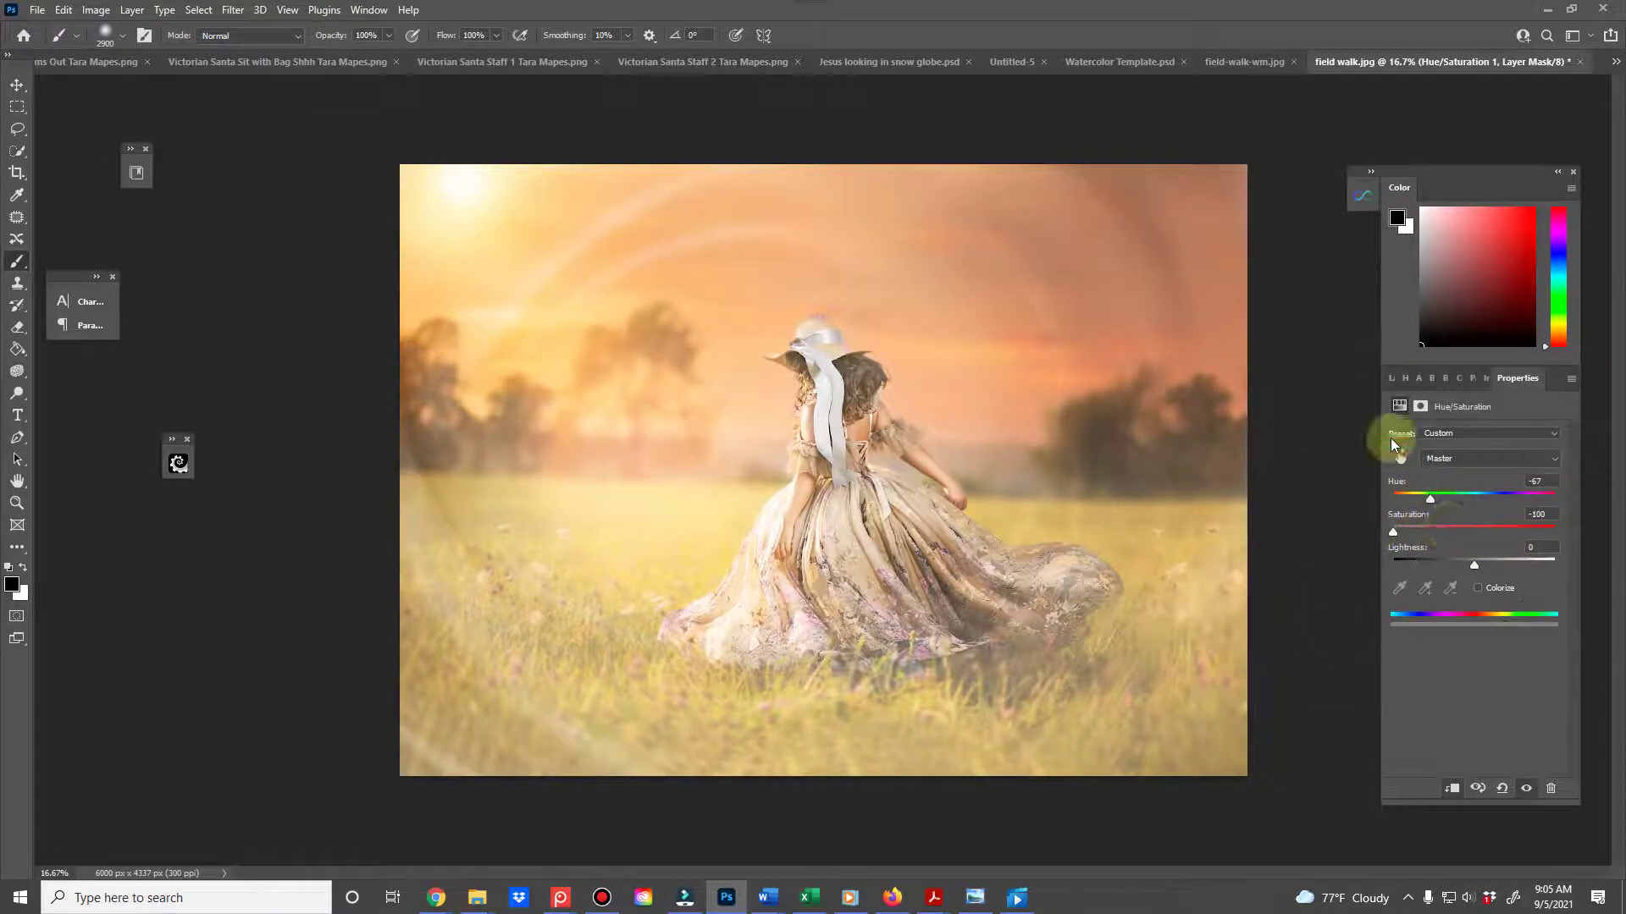
left_click_drag(1408, 530, 1464, 531)
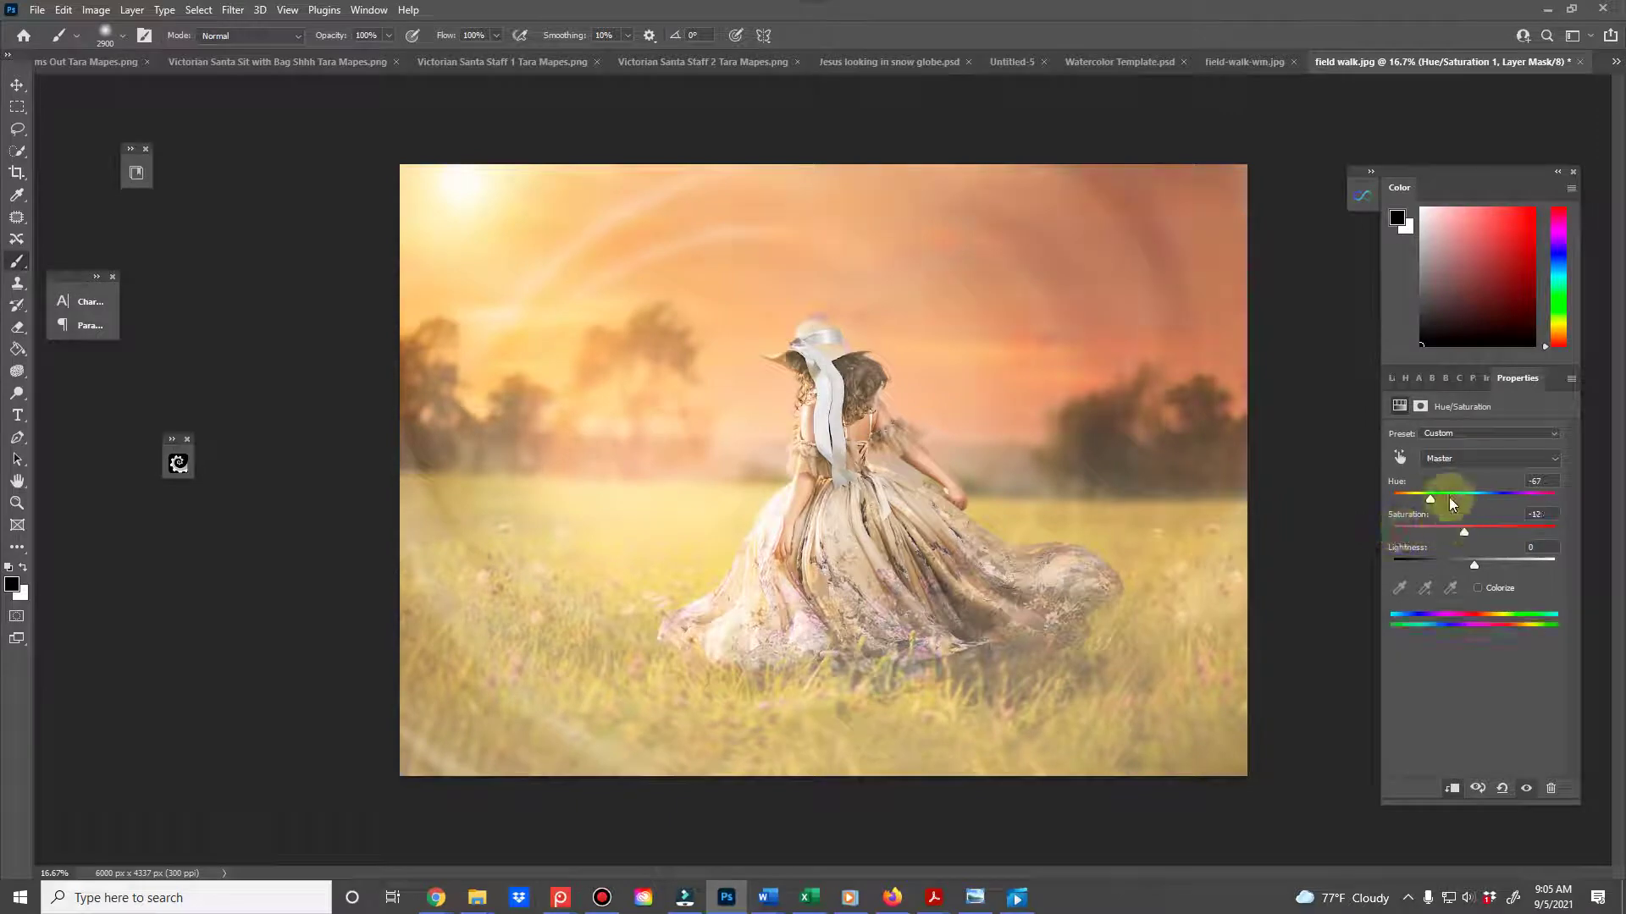
left_click(1392, 378)
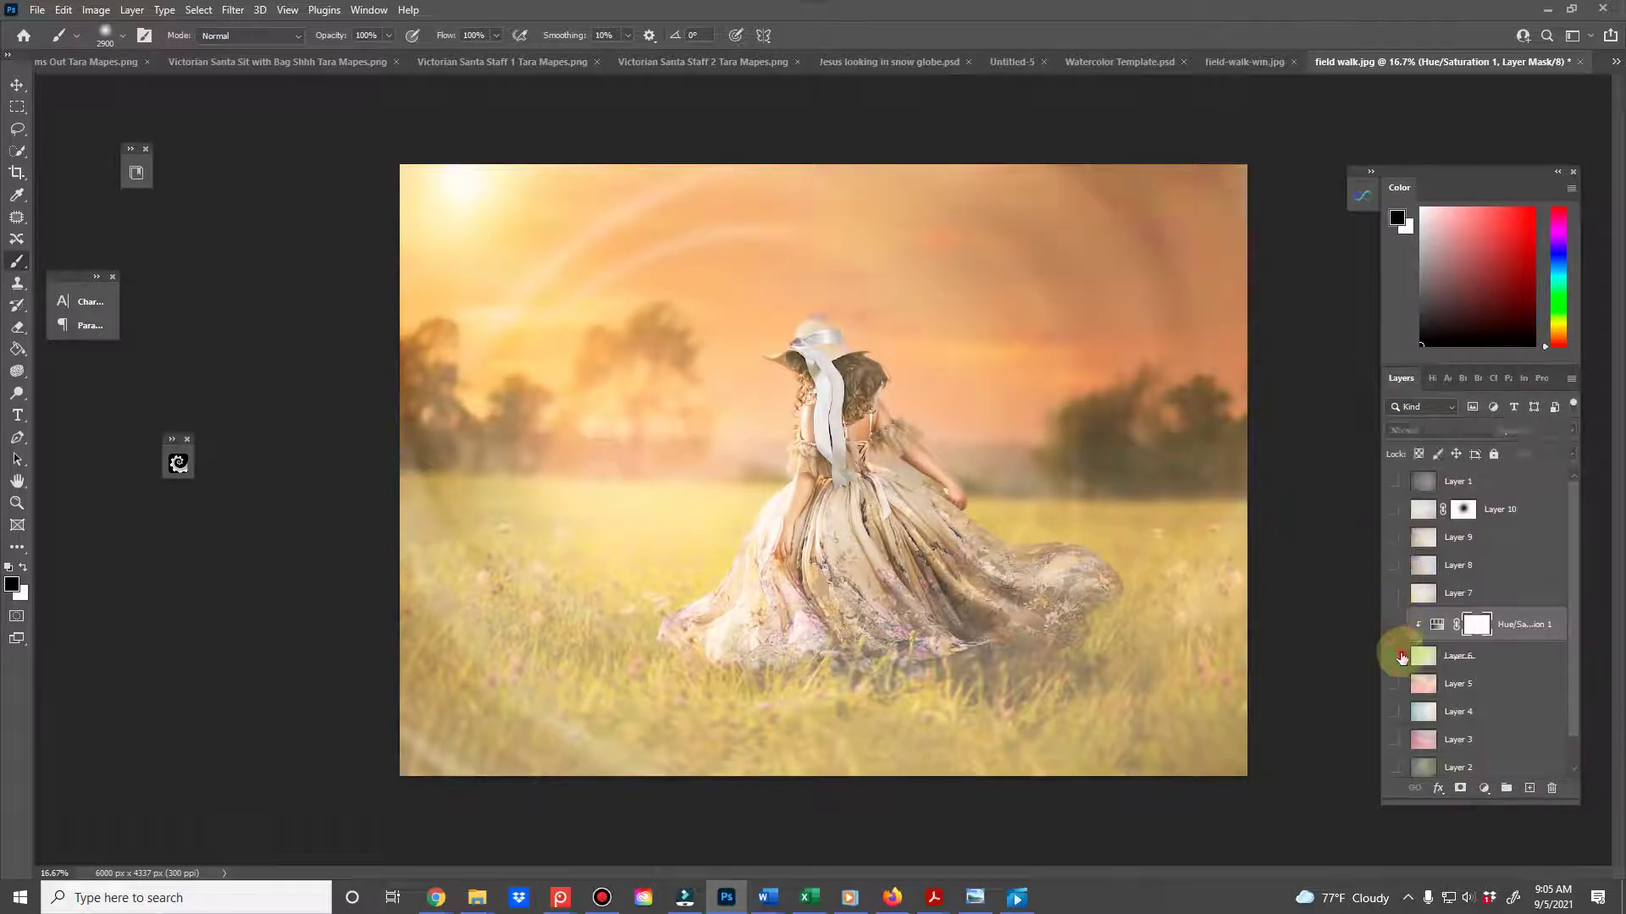
- Hide Layer 6, try the Layer 5 and Layer 4 textures zoomed in, then show and select Layer 3
left_click(1395, 625)
left_click(1394, 685, "alt")
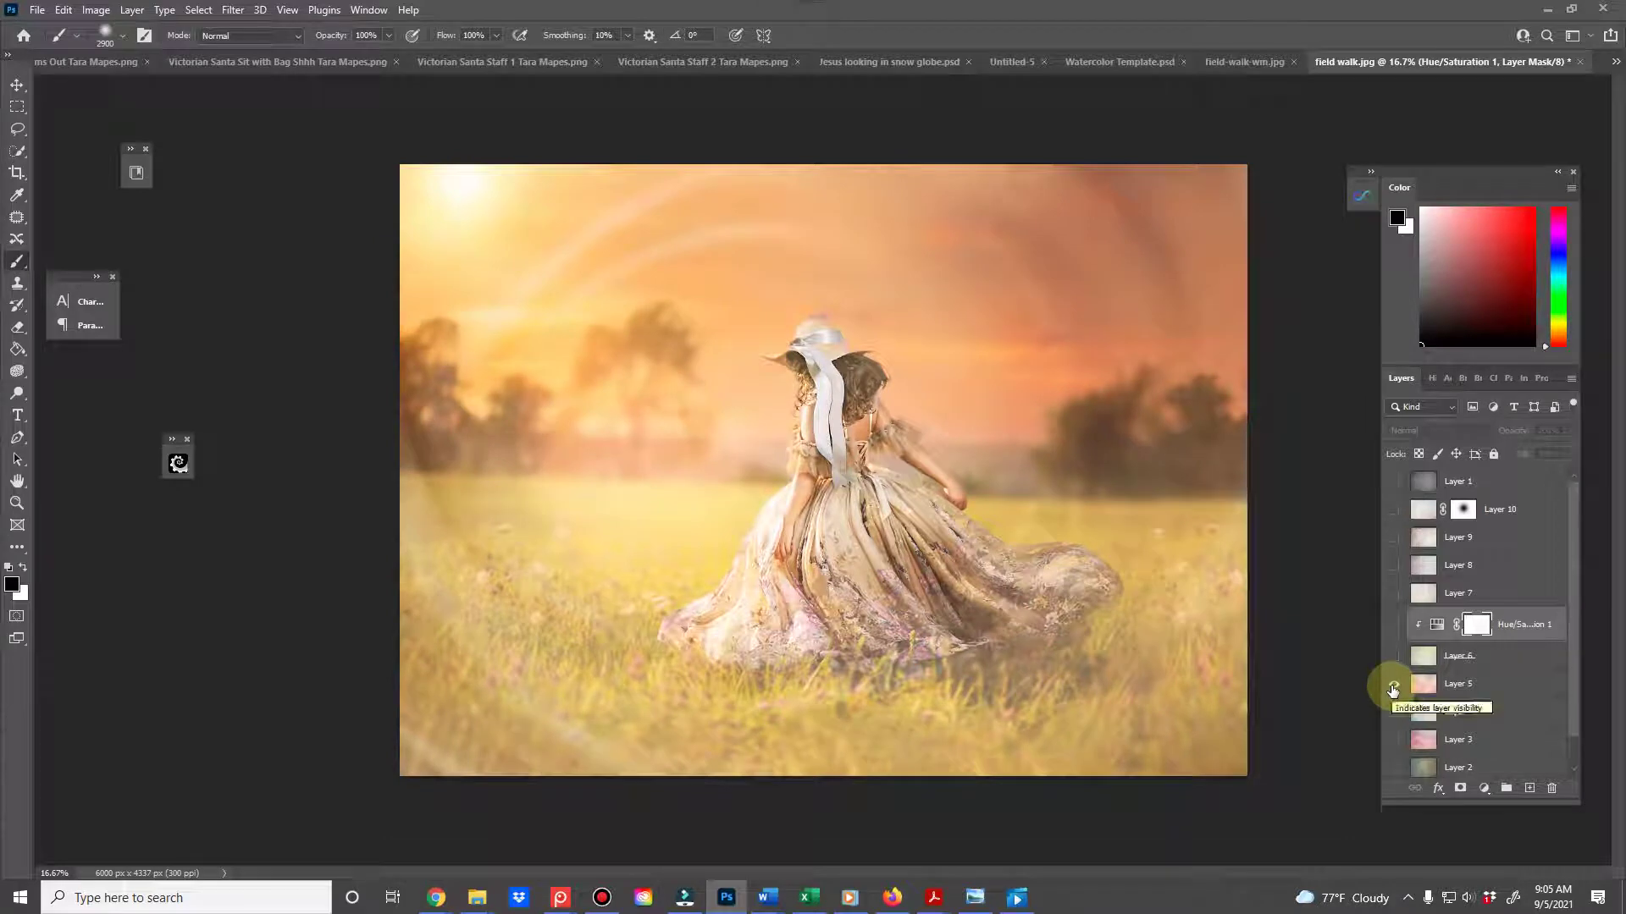
key("ctrl+plus")
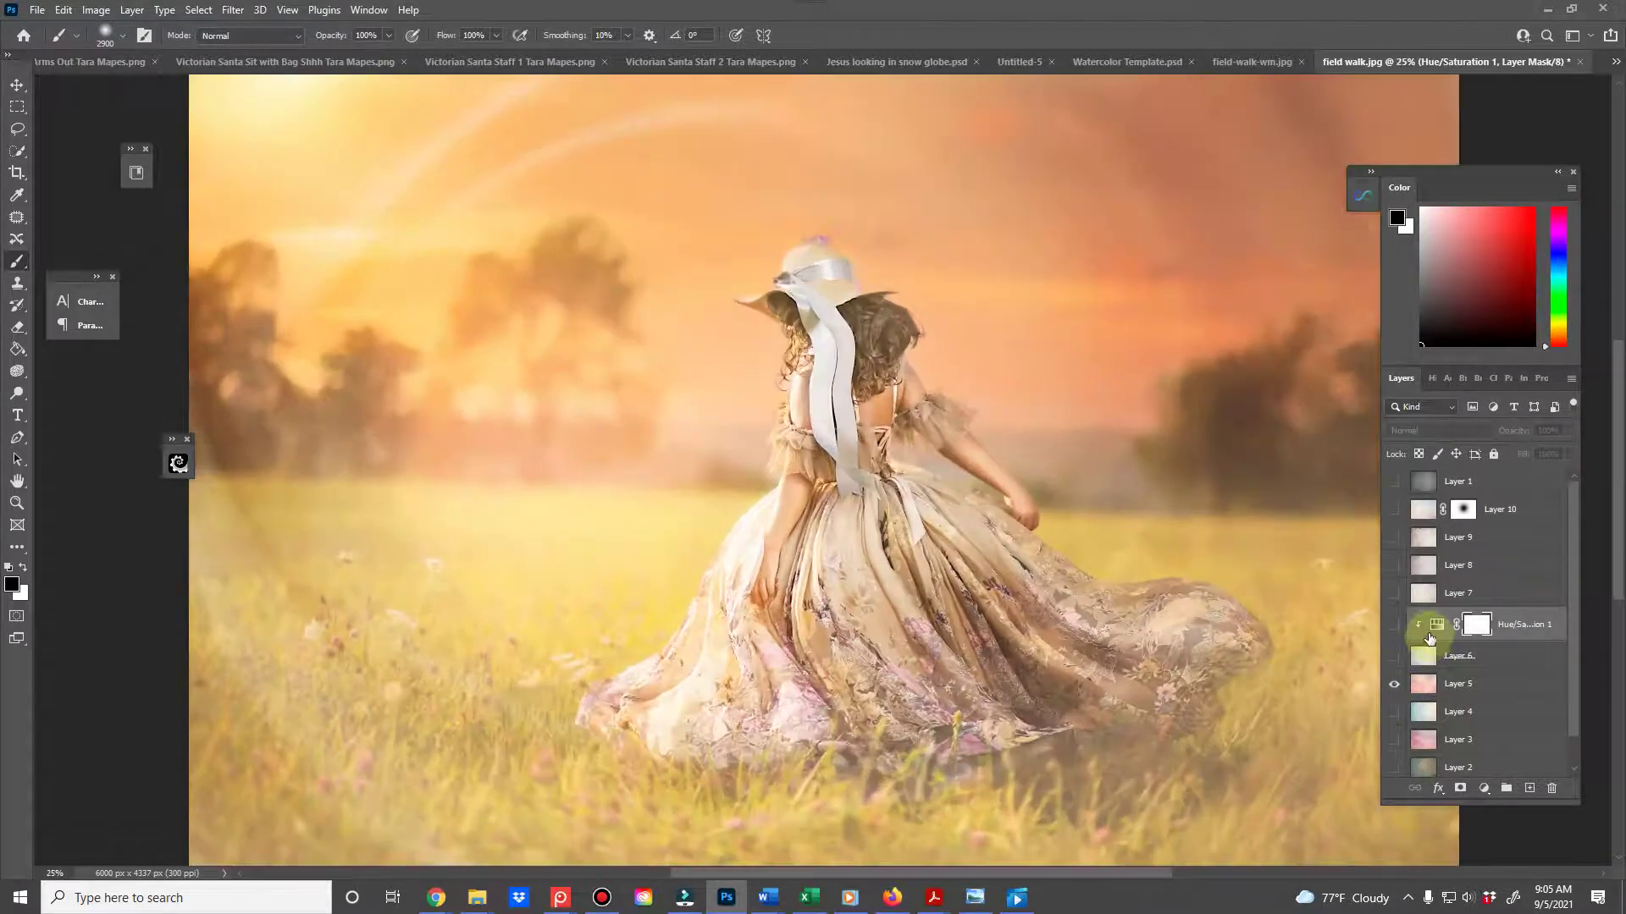
scroll(1129, 581, "up", 3)
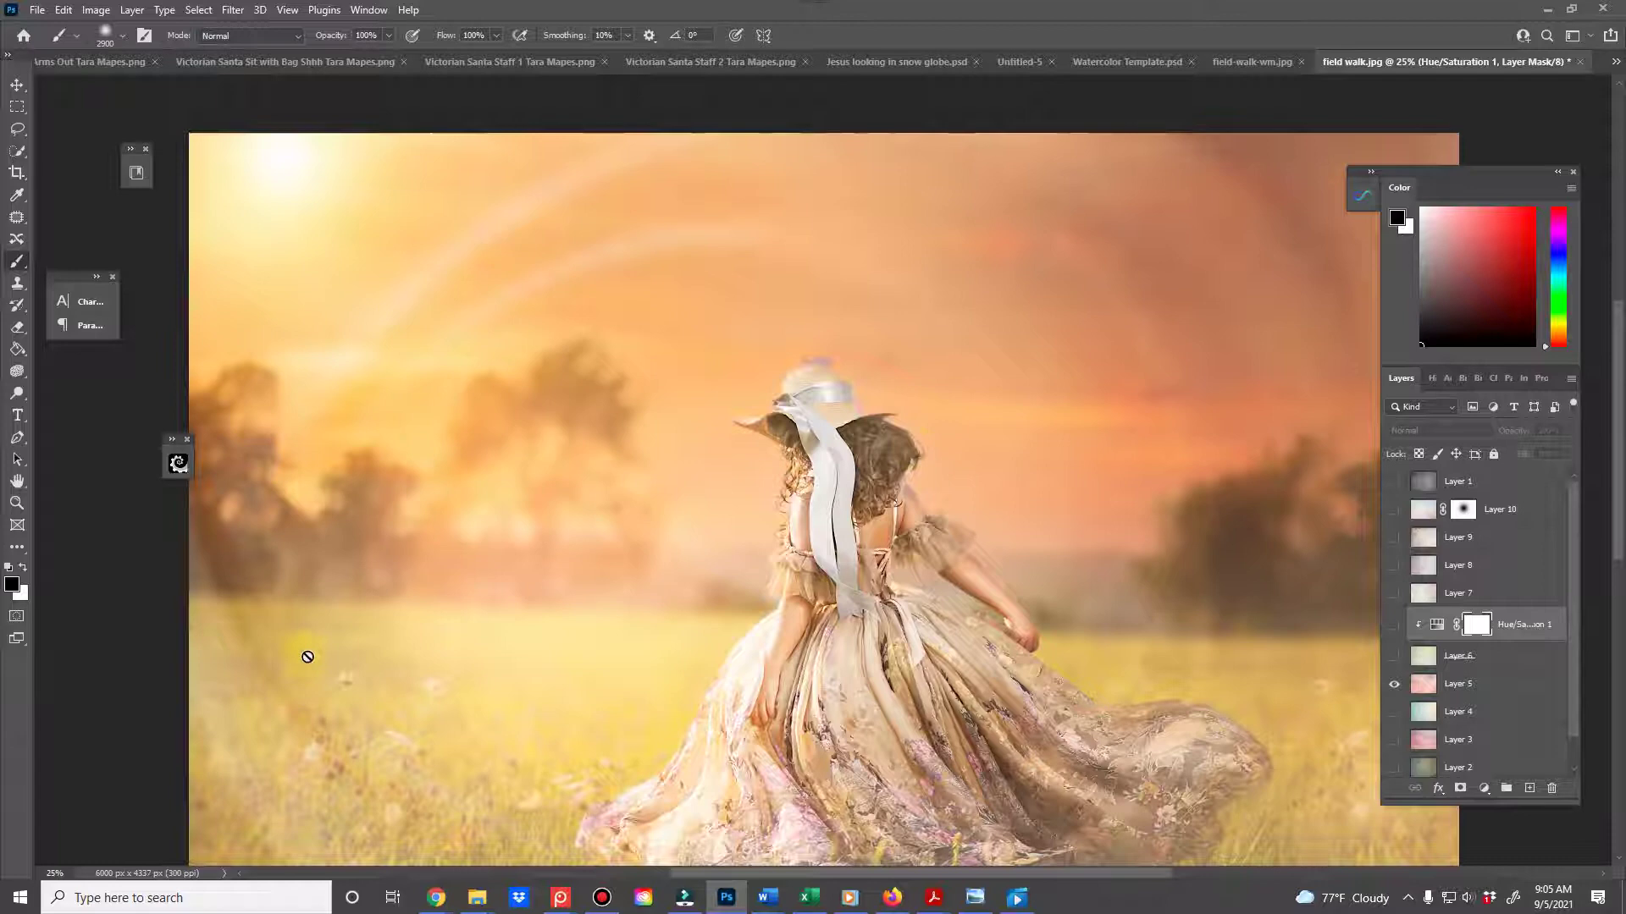
left_click(1394, 711, "alt")
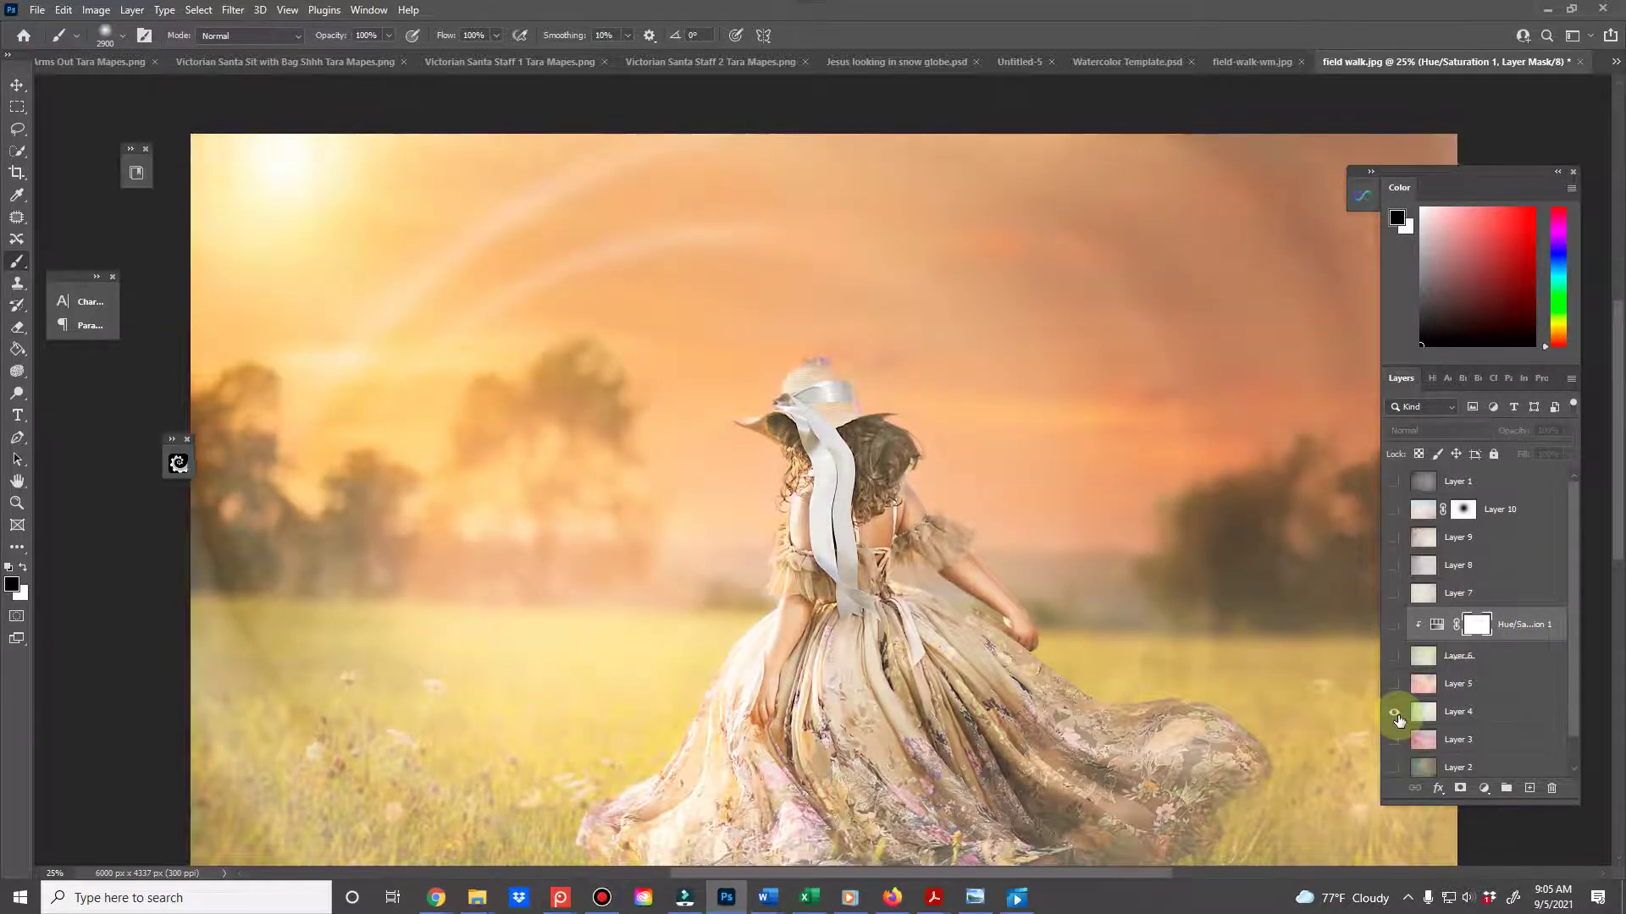
key("ctrl+minus")
left_click(1396, 741, "alt")
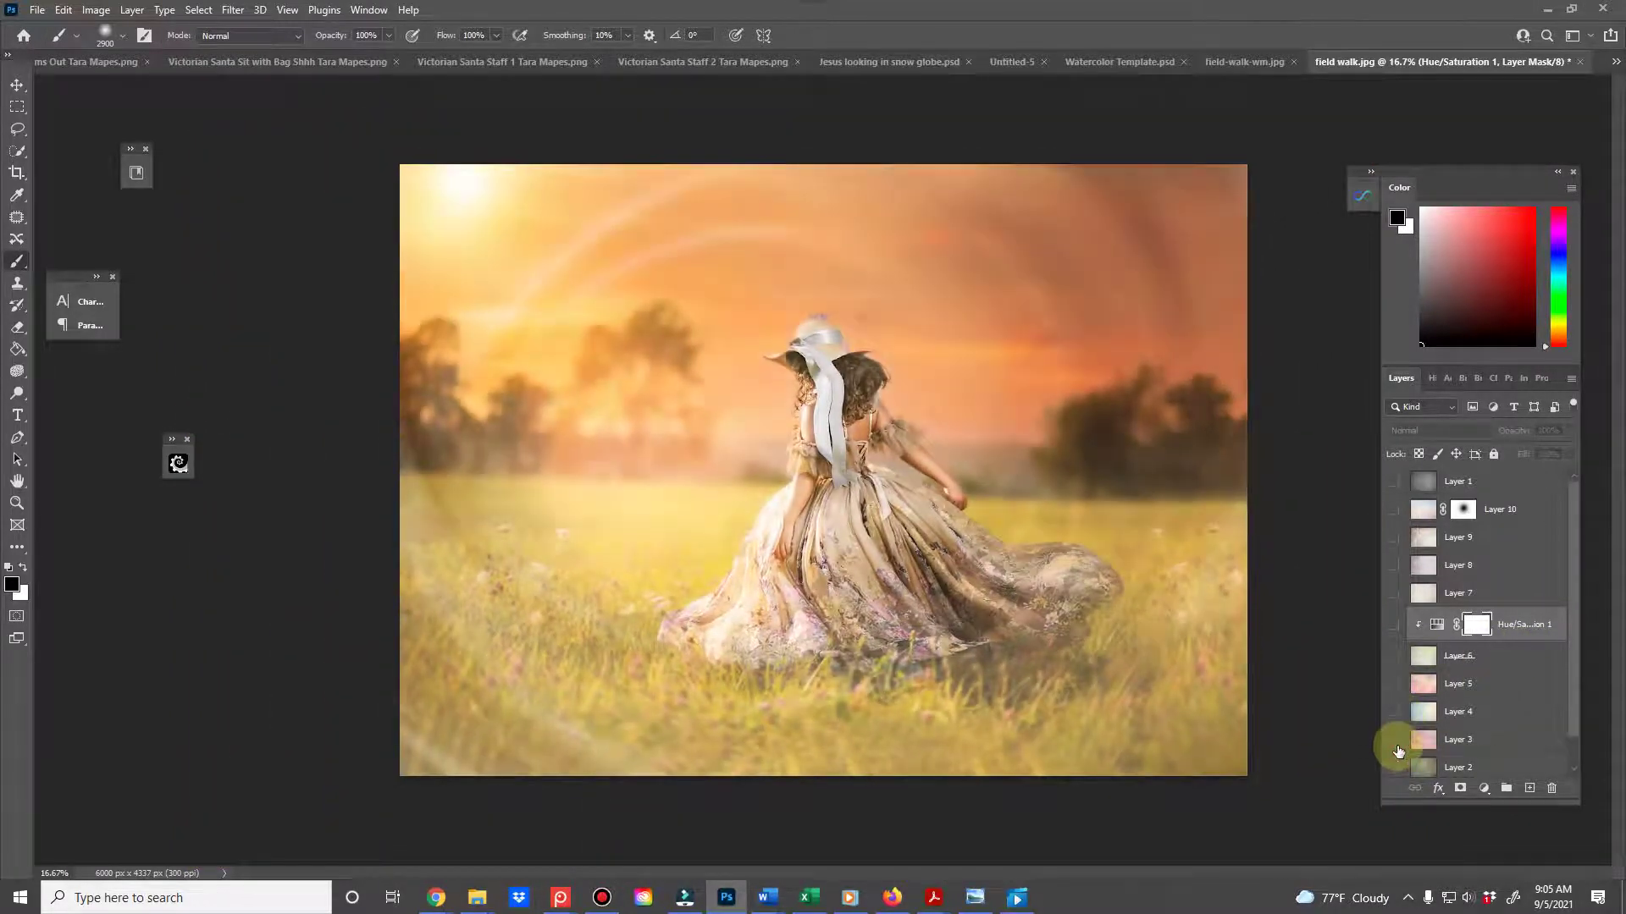
left_click(1520, 736)
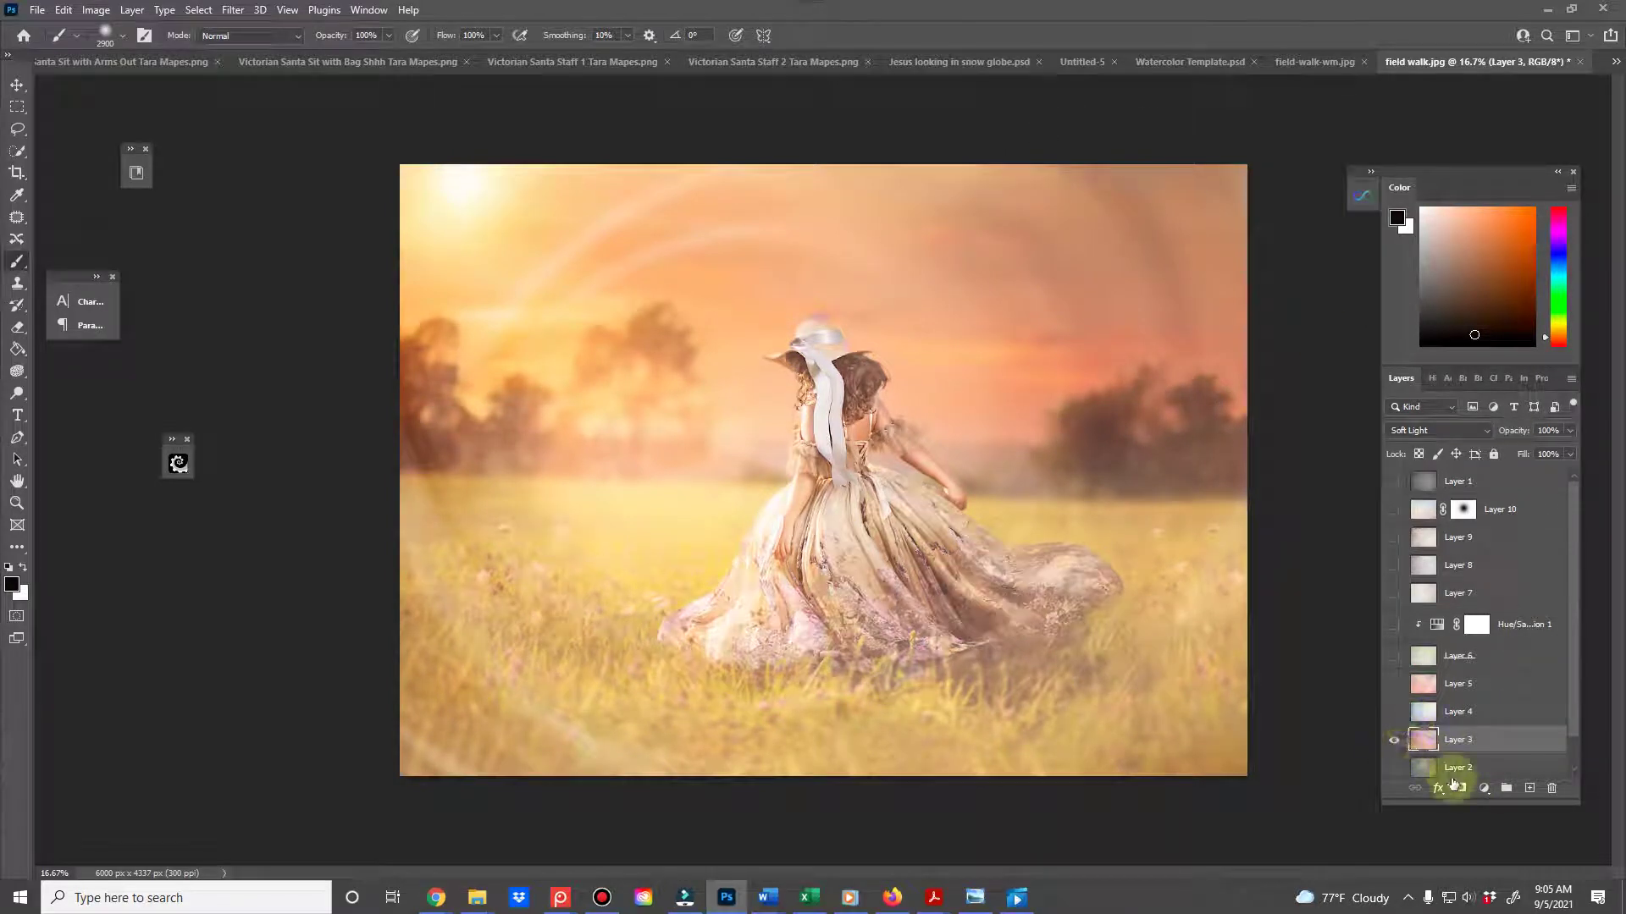
- Add a Hue/Saturation adjustment above Layer 3 with Hue +5 and Saturation -57
left_click(1484, 788)
left_click(1520, 631)
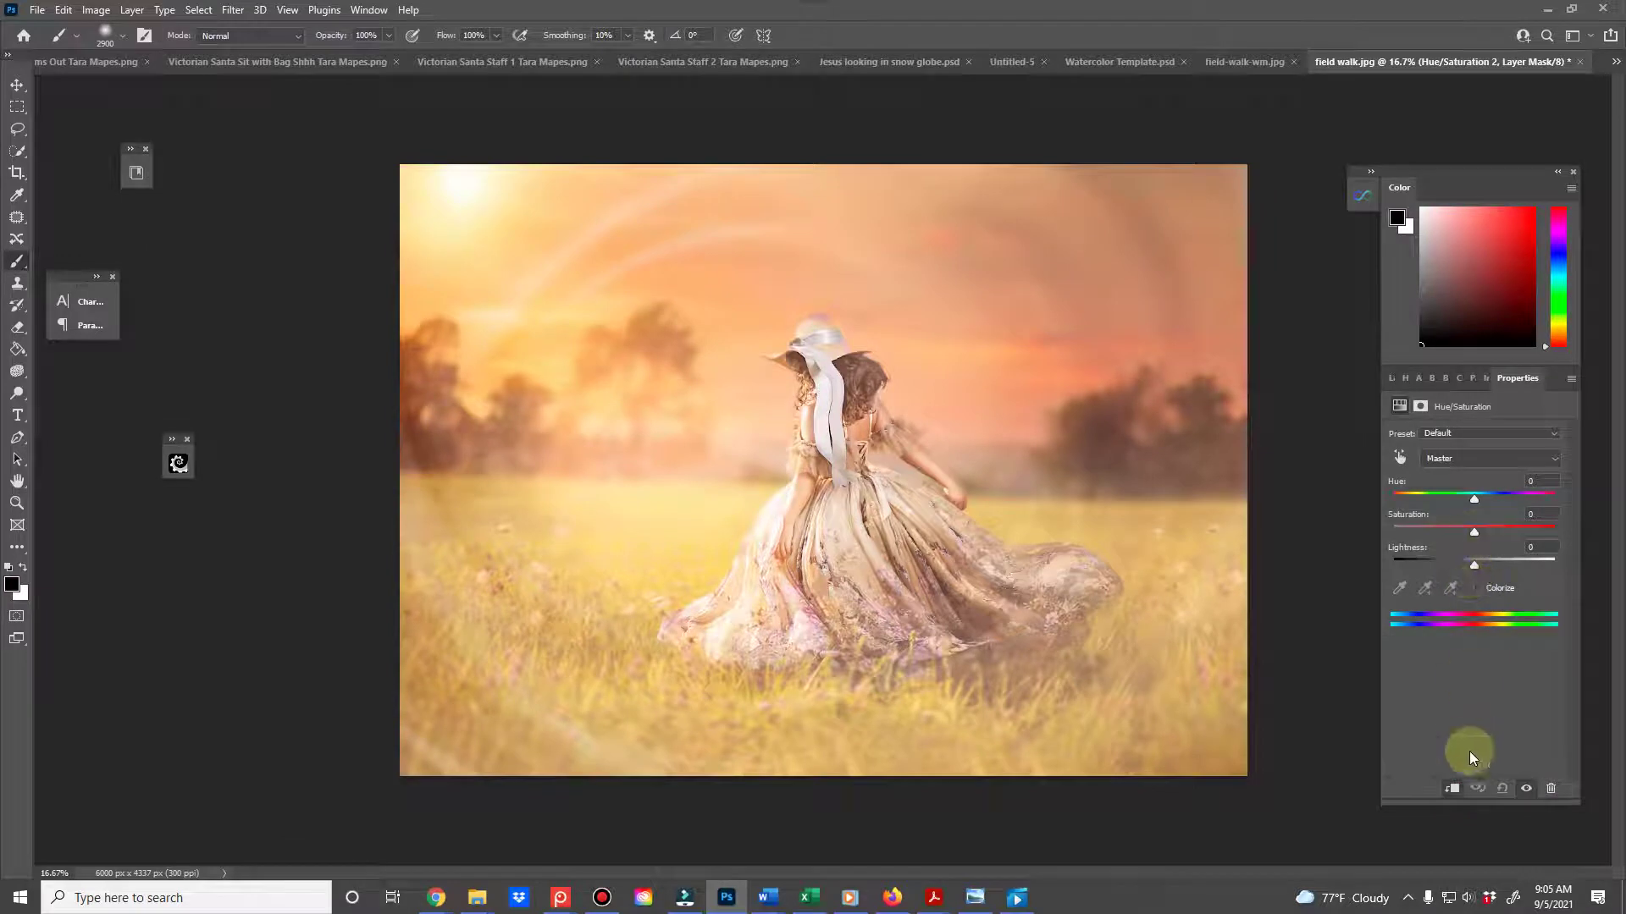
mouse_move(1474, 530)
left_mouse_down()
mouse_move(1411, 533)
mouse_move(1477, 499)
left_mouse_up()
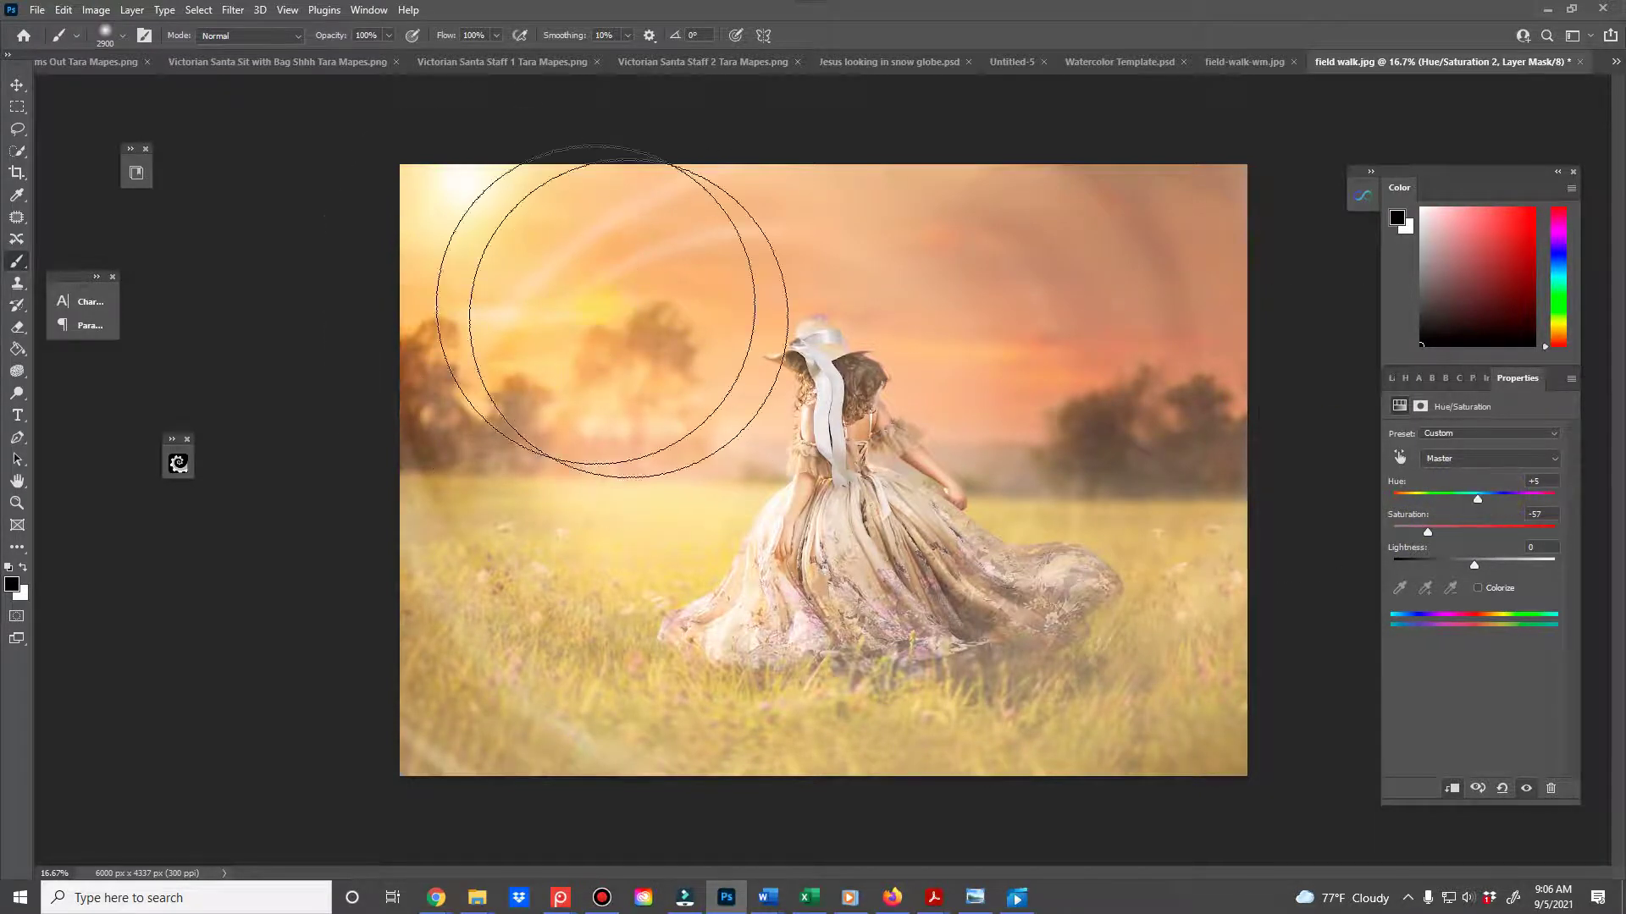
left_click(1389, 378)
- Compare Layer 3 on and off, then lower its opacity to 45%
scroll(1437, 702, "down", 1)
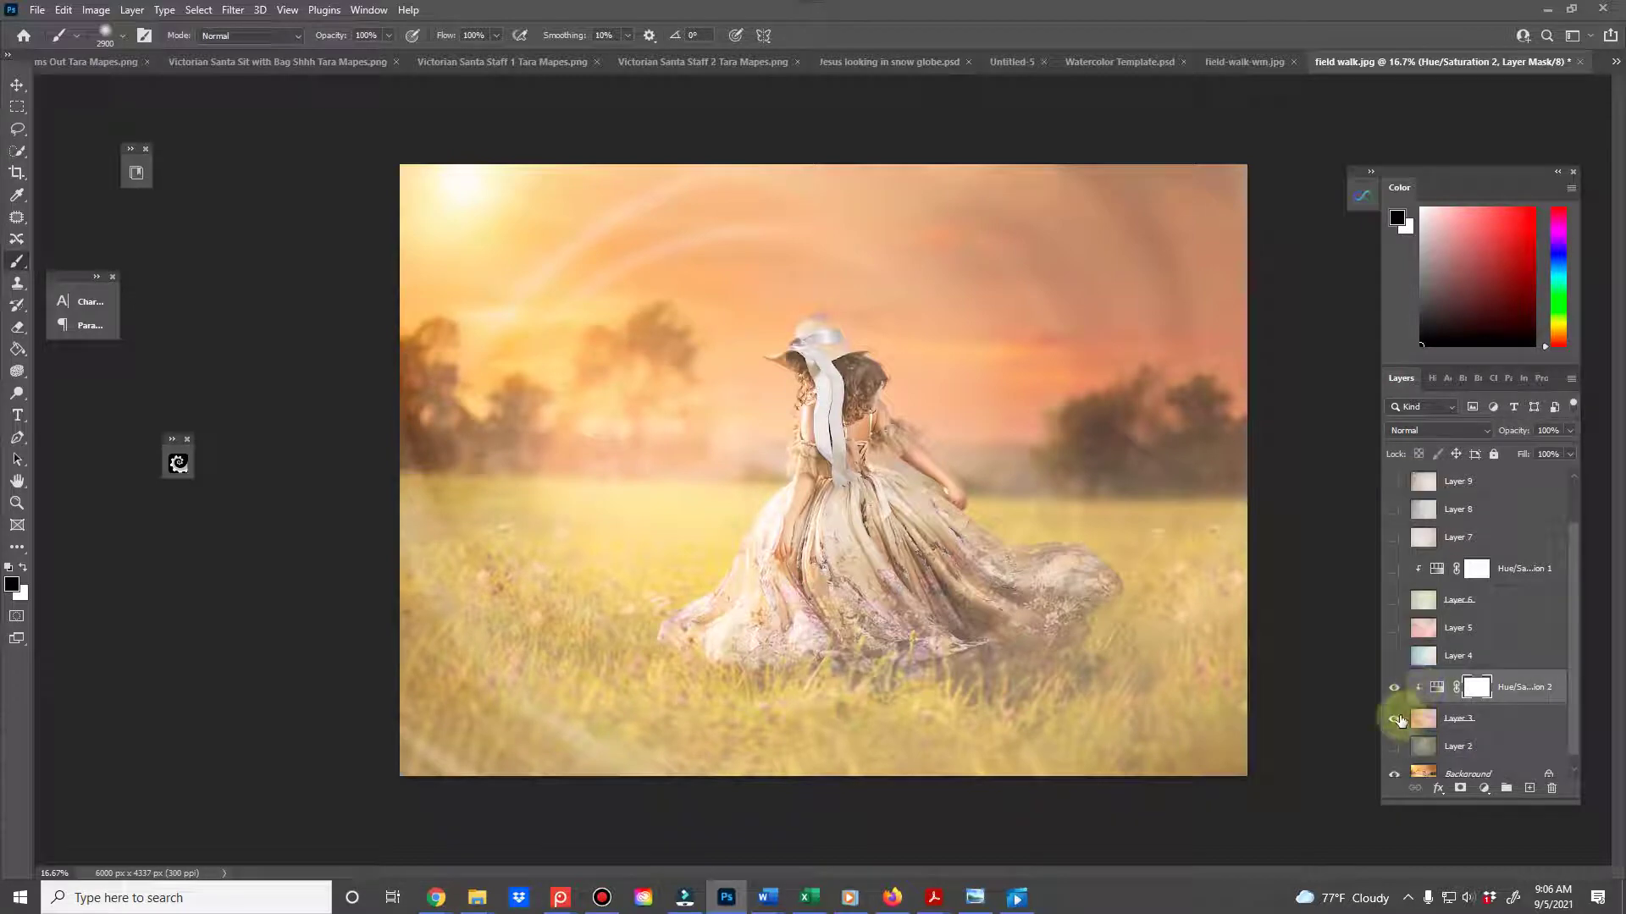
left_click(1394, 720)
left_click(1395, 721)
left_click(1490, 718)
left_click_drag(1488, 429, 1470, 439)
left_click(1461, 434)
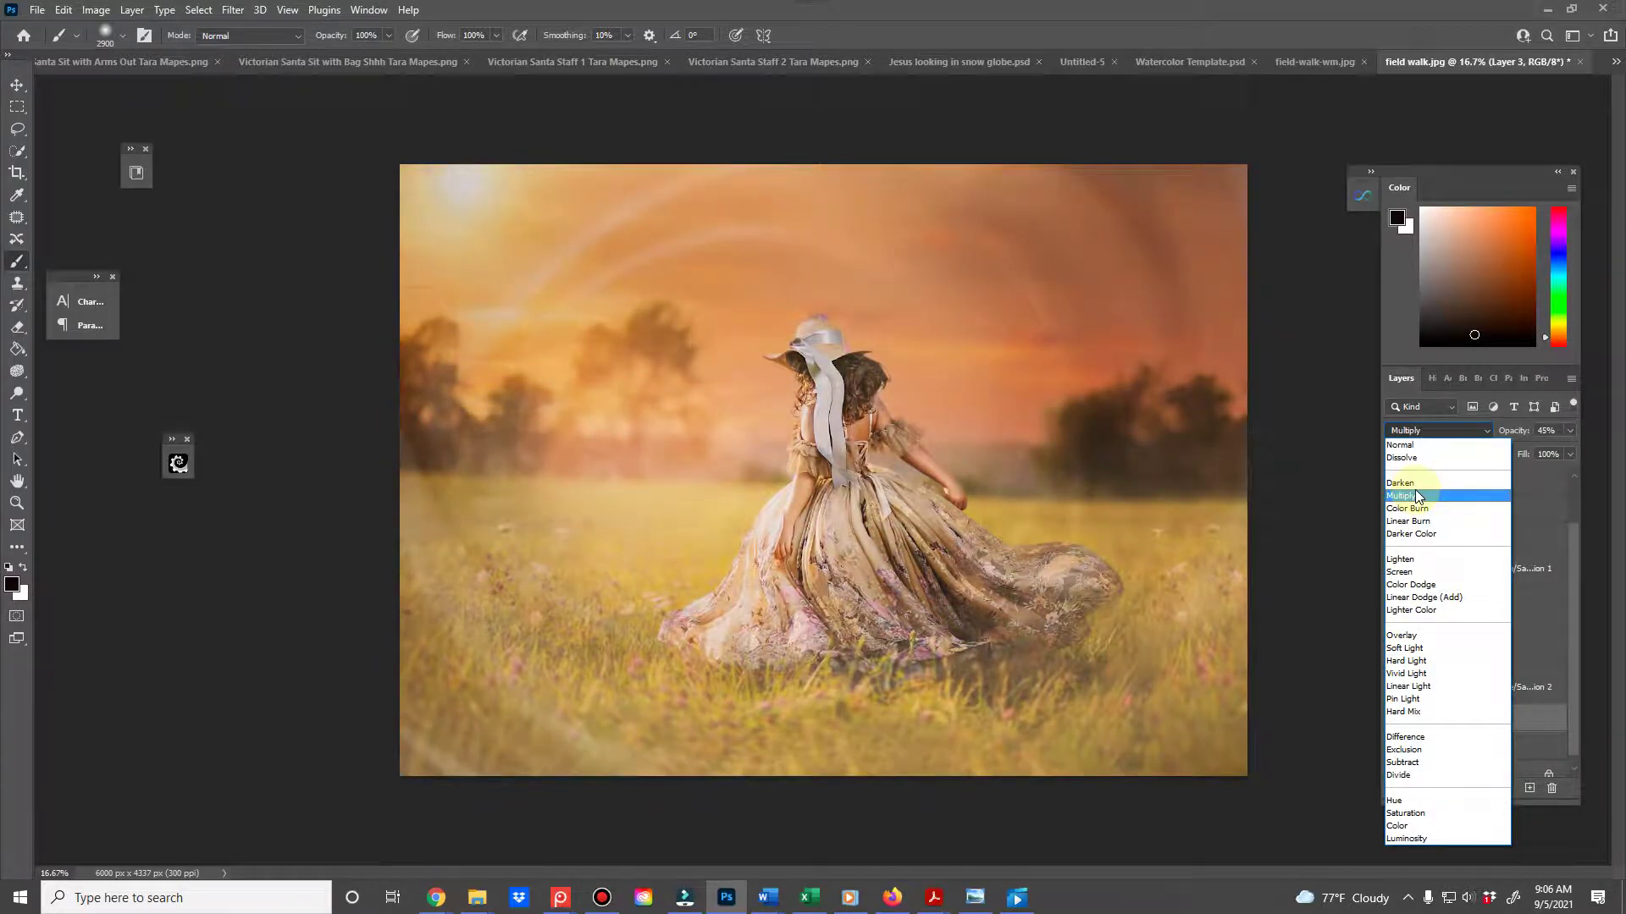
- Set Layer 3 to Multiply, trying 10% opacity then raising it to 41%
left_click(1414, 496)
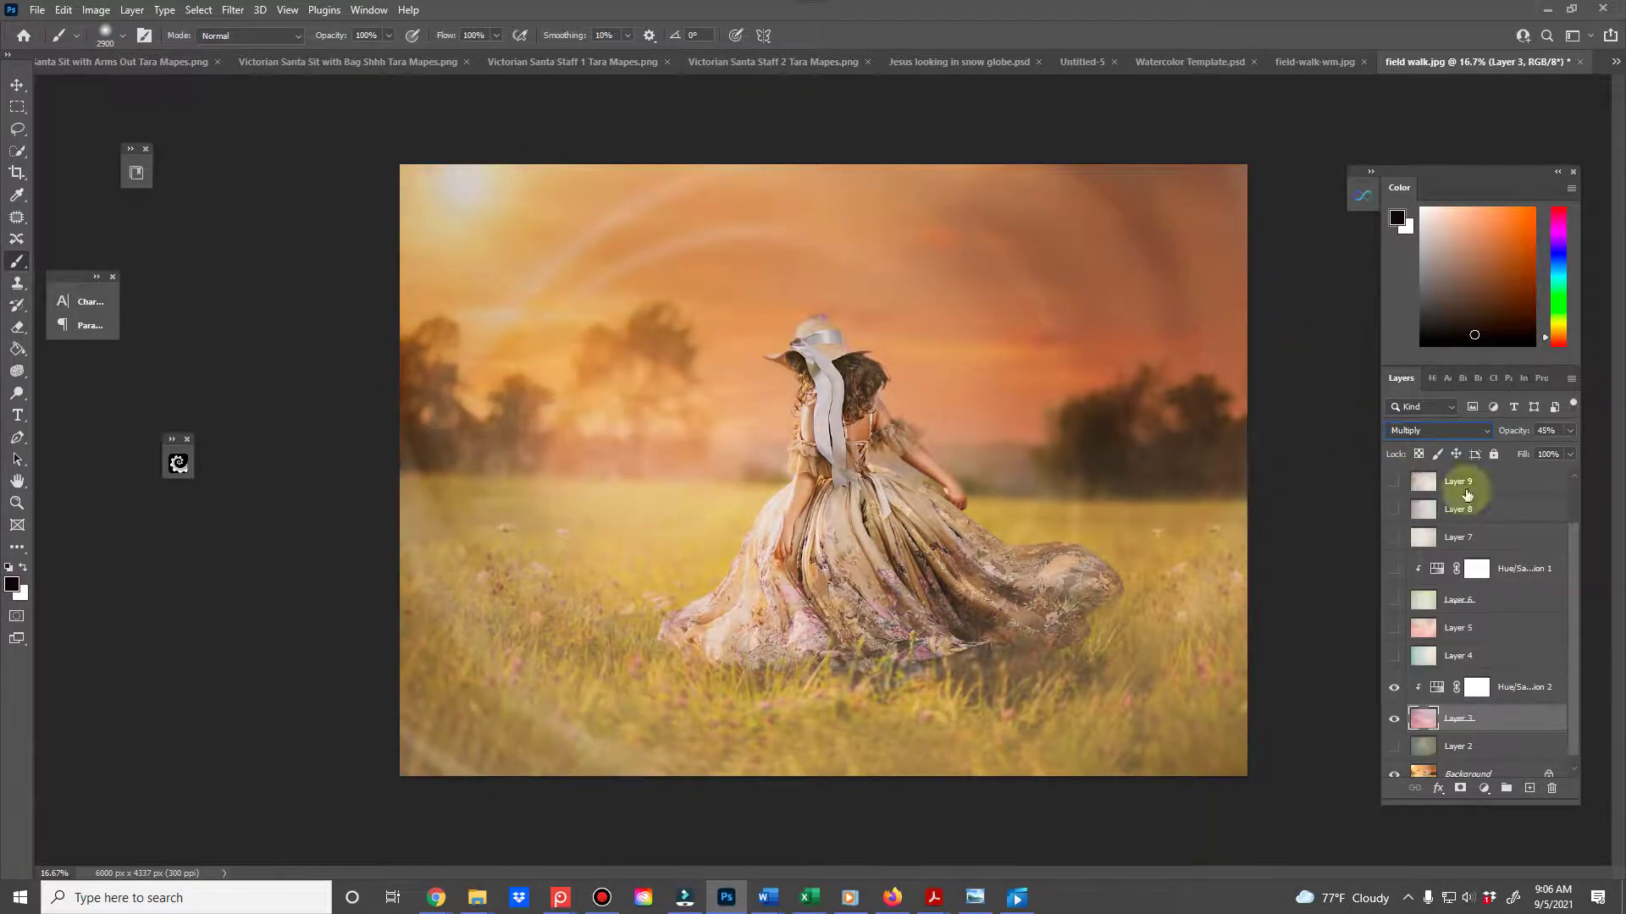
left_click_drag(1523, 436, 1486, 437)
left_click(1396, 721)
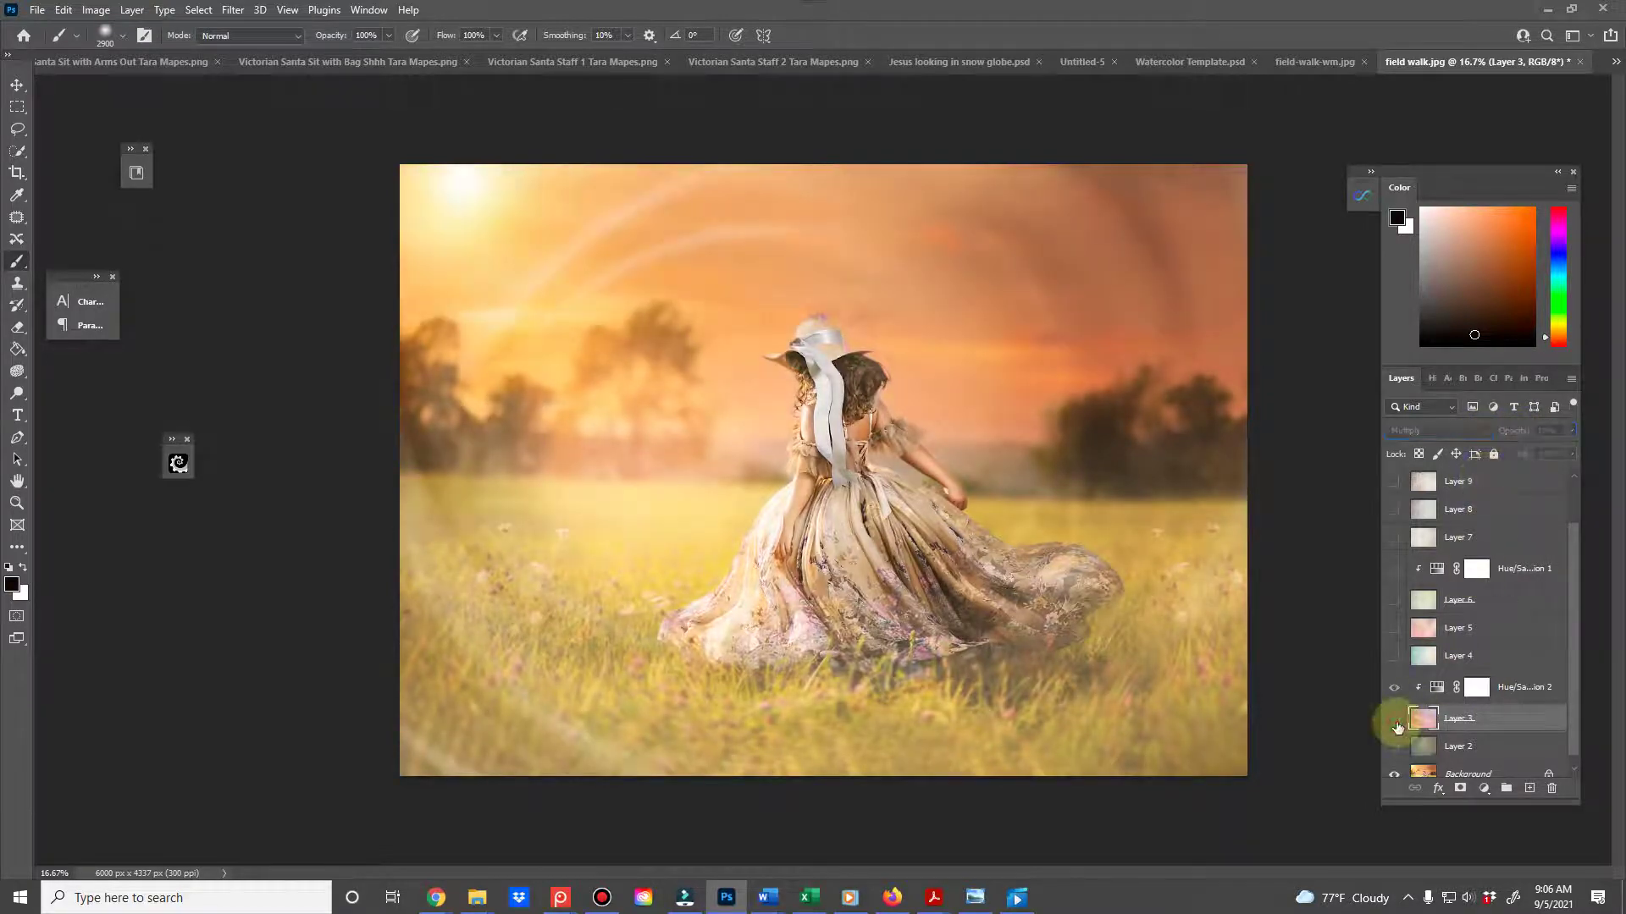
left_click(1396, 721)
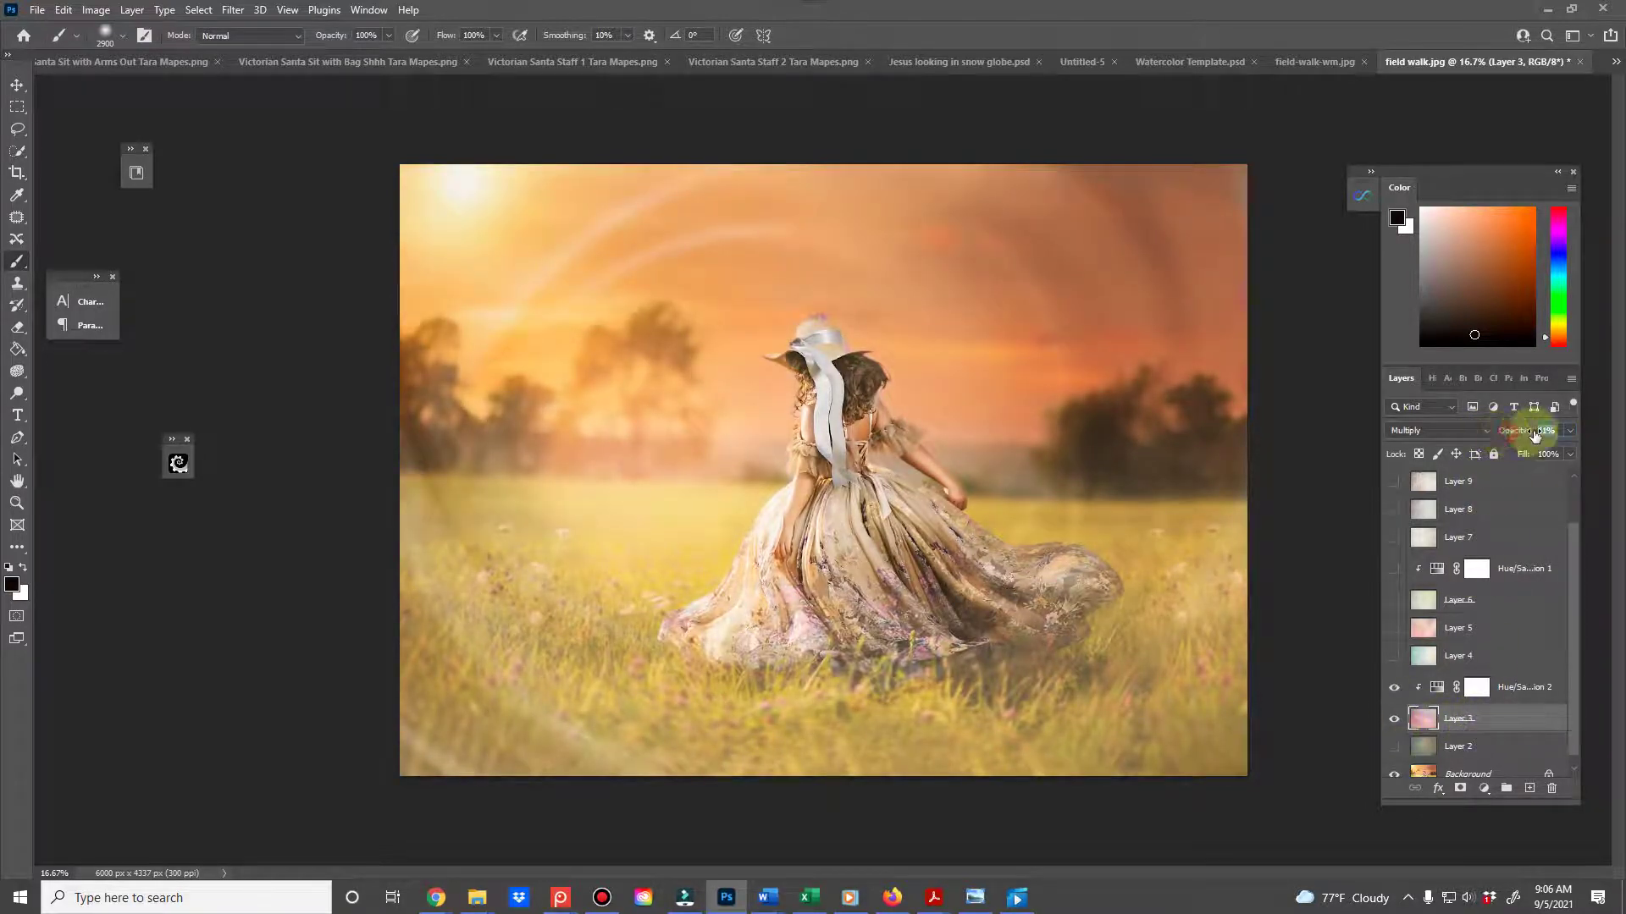
left_click_drag(1512, 431, 1534, 431)
- Switch Layer 3 to Soft Light, compare it, then hide it
left_click(1439, 430)
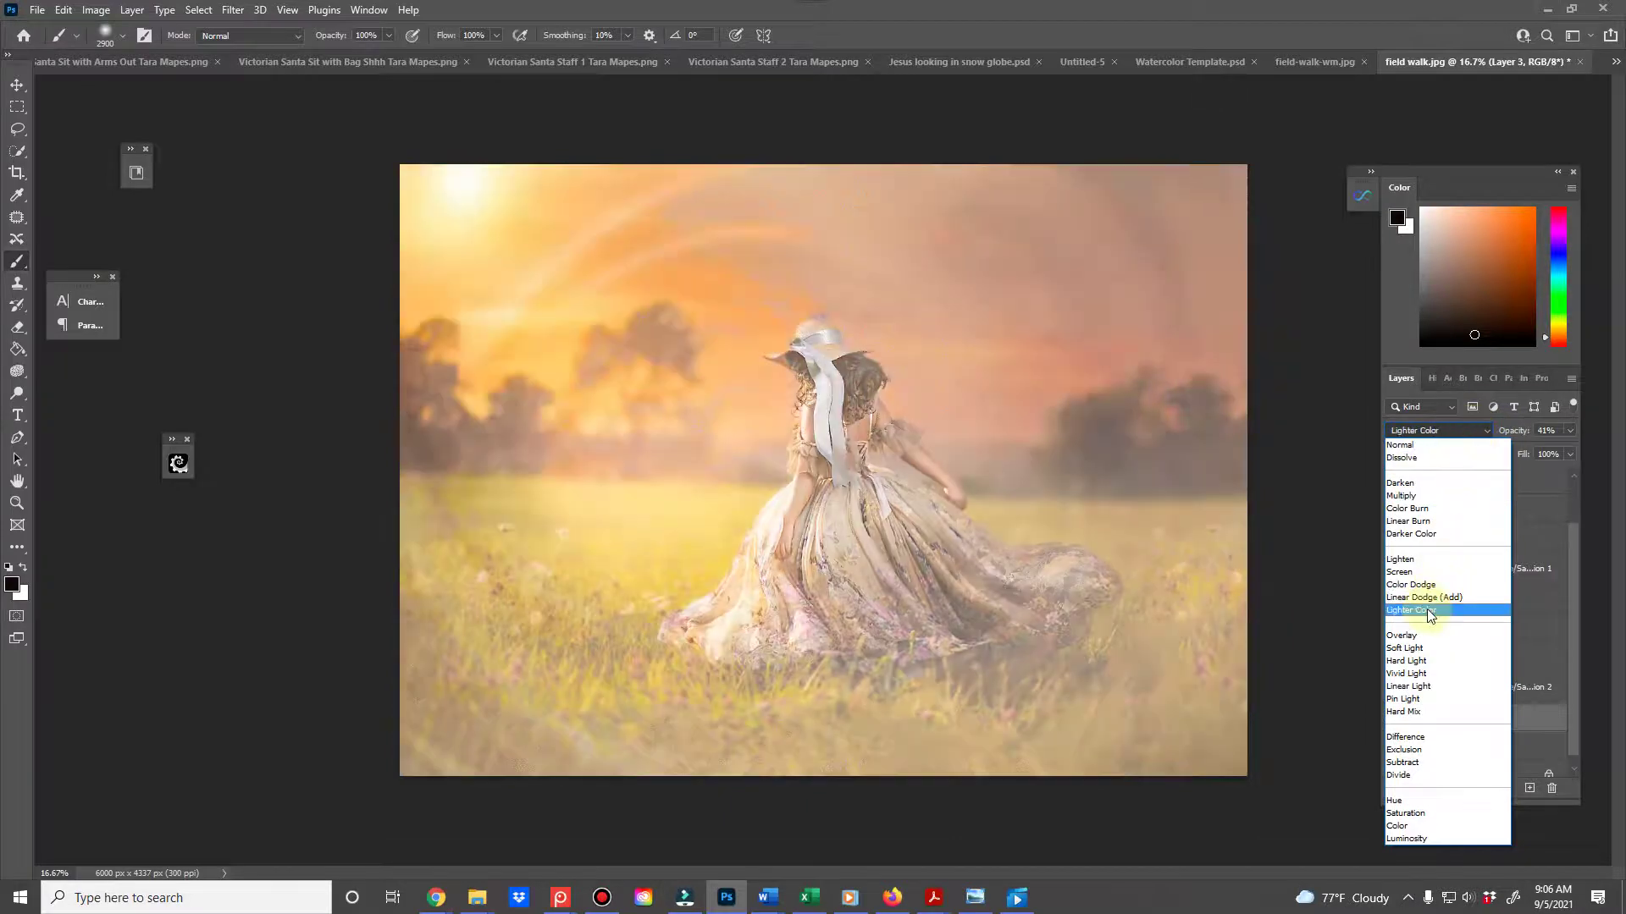
left_click(1409, 648)
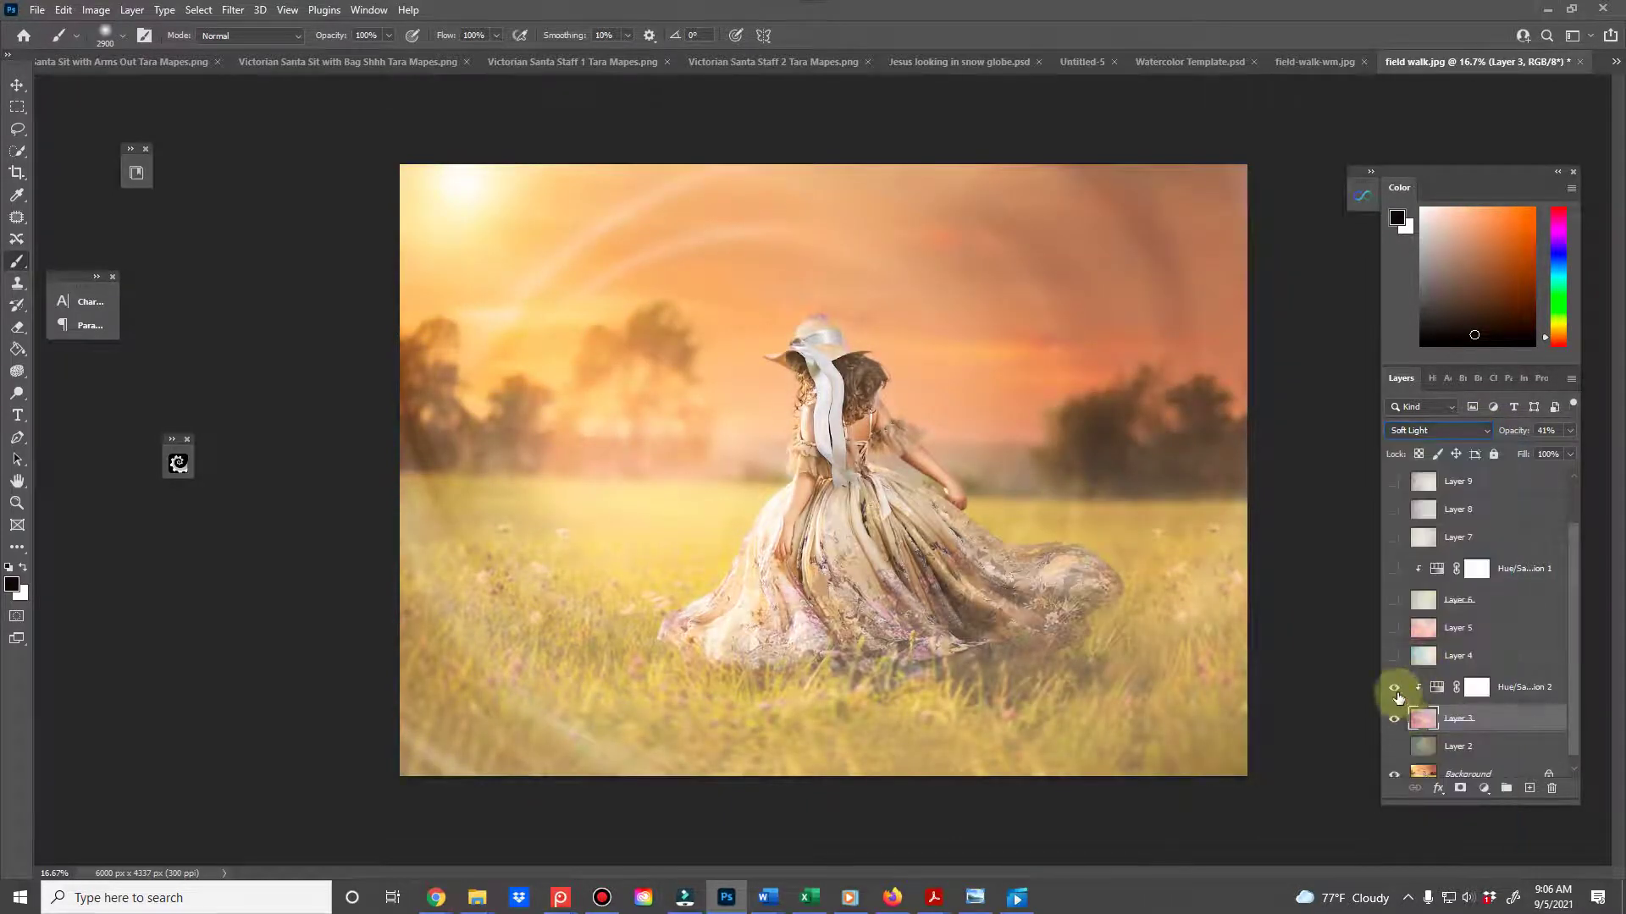
left_click(1395, 719)
left_click(1395, 719)
left_click(1395, 719)
scroll(1389, 690, "down", 1)
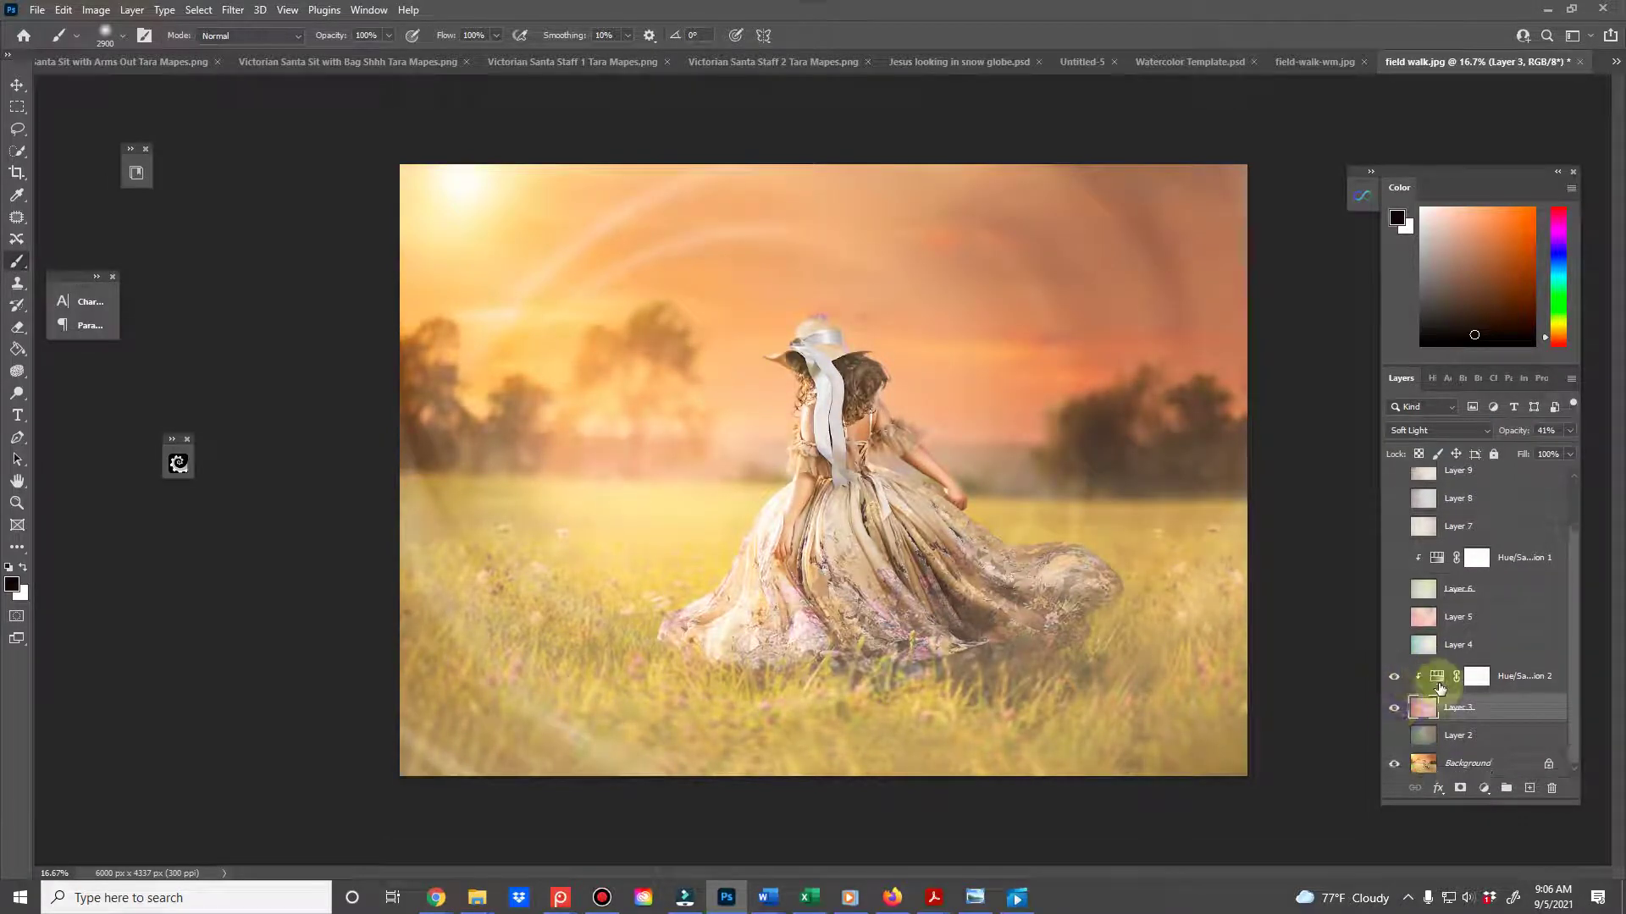
left_click(1393, 708)
- Show and select Layer 2's Soft Light texture at 100%, toggling its visibility repeatedly to compare
left_click(1393, 736)
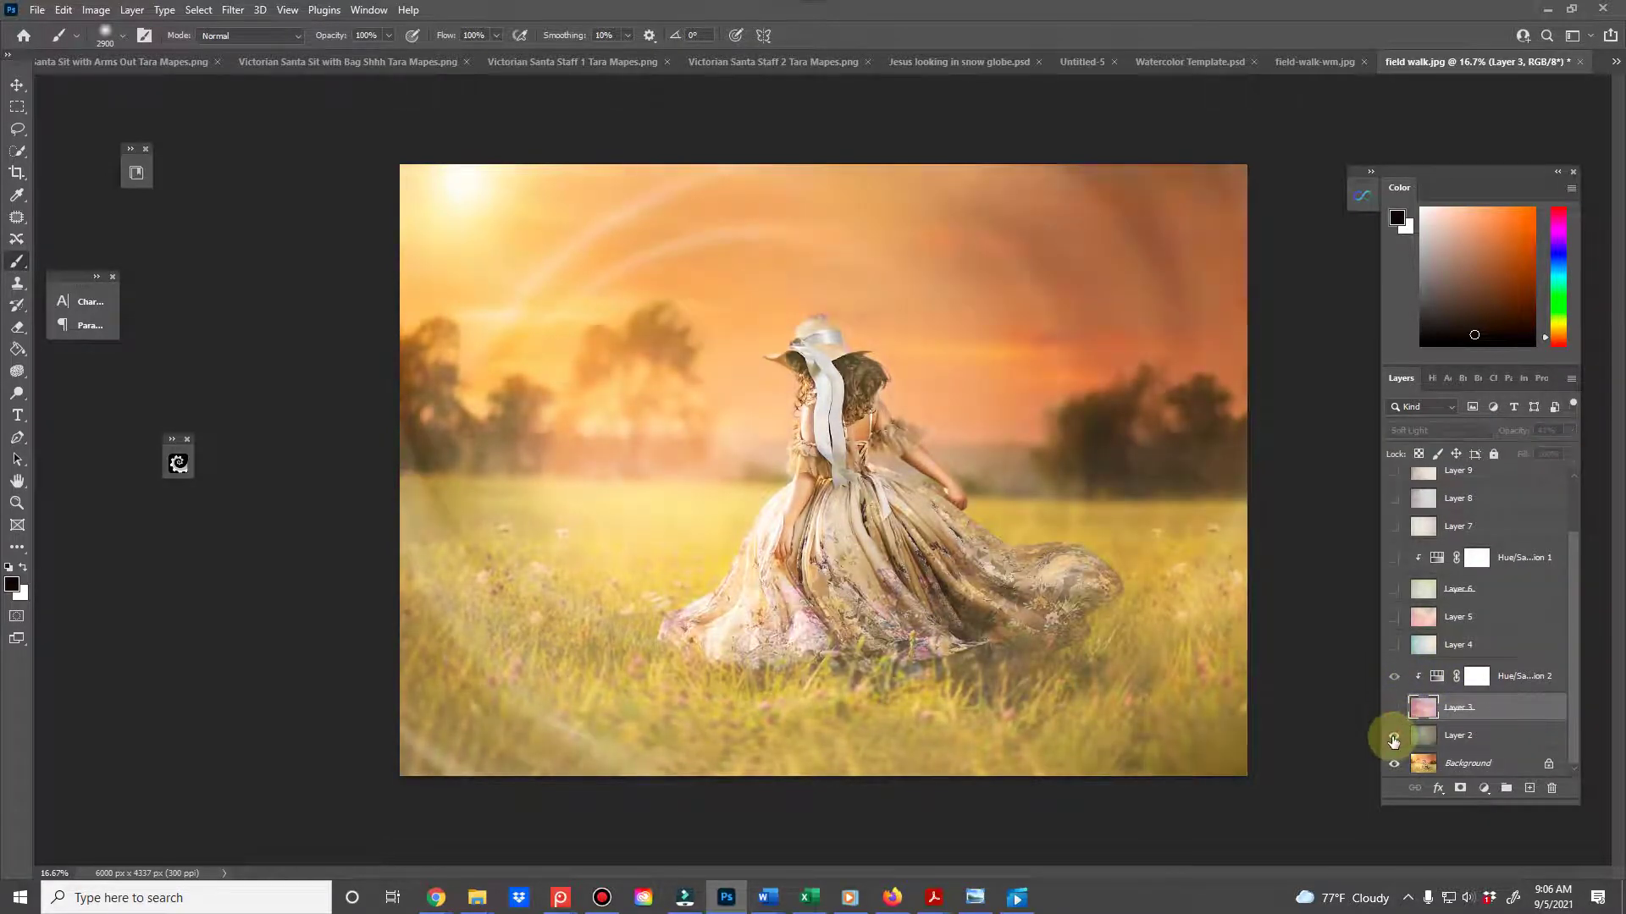
left_click(1451, 737)
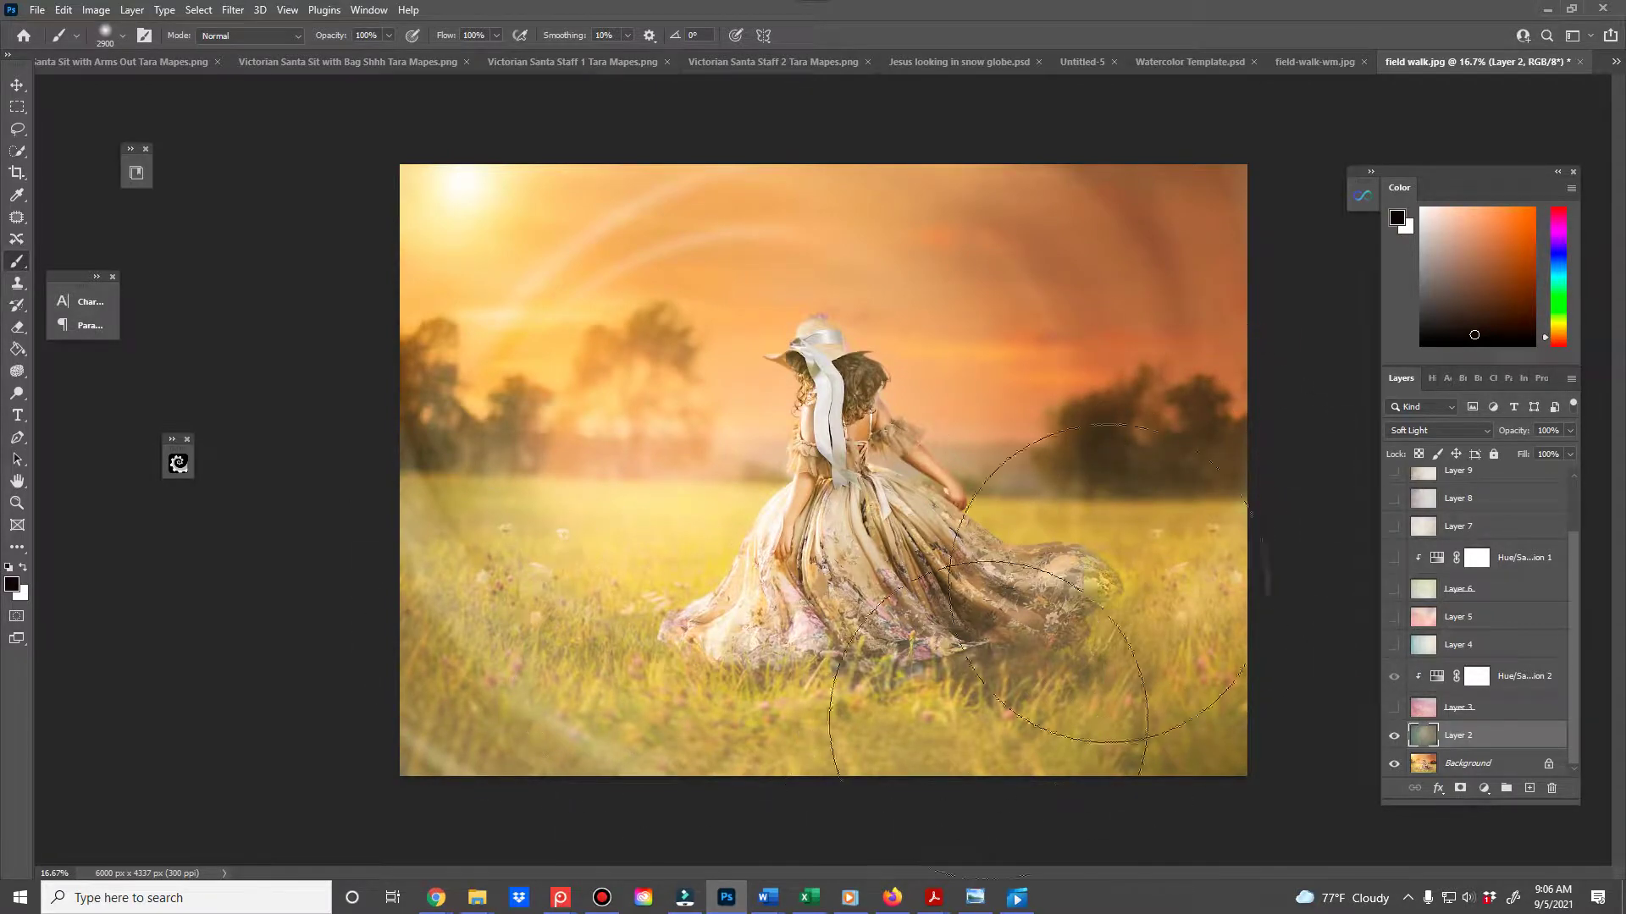
left_click(1395, 736)
left_click(1394, 736)
left_click(1395, 735)
left_click(1395, 735)
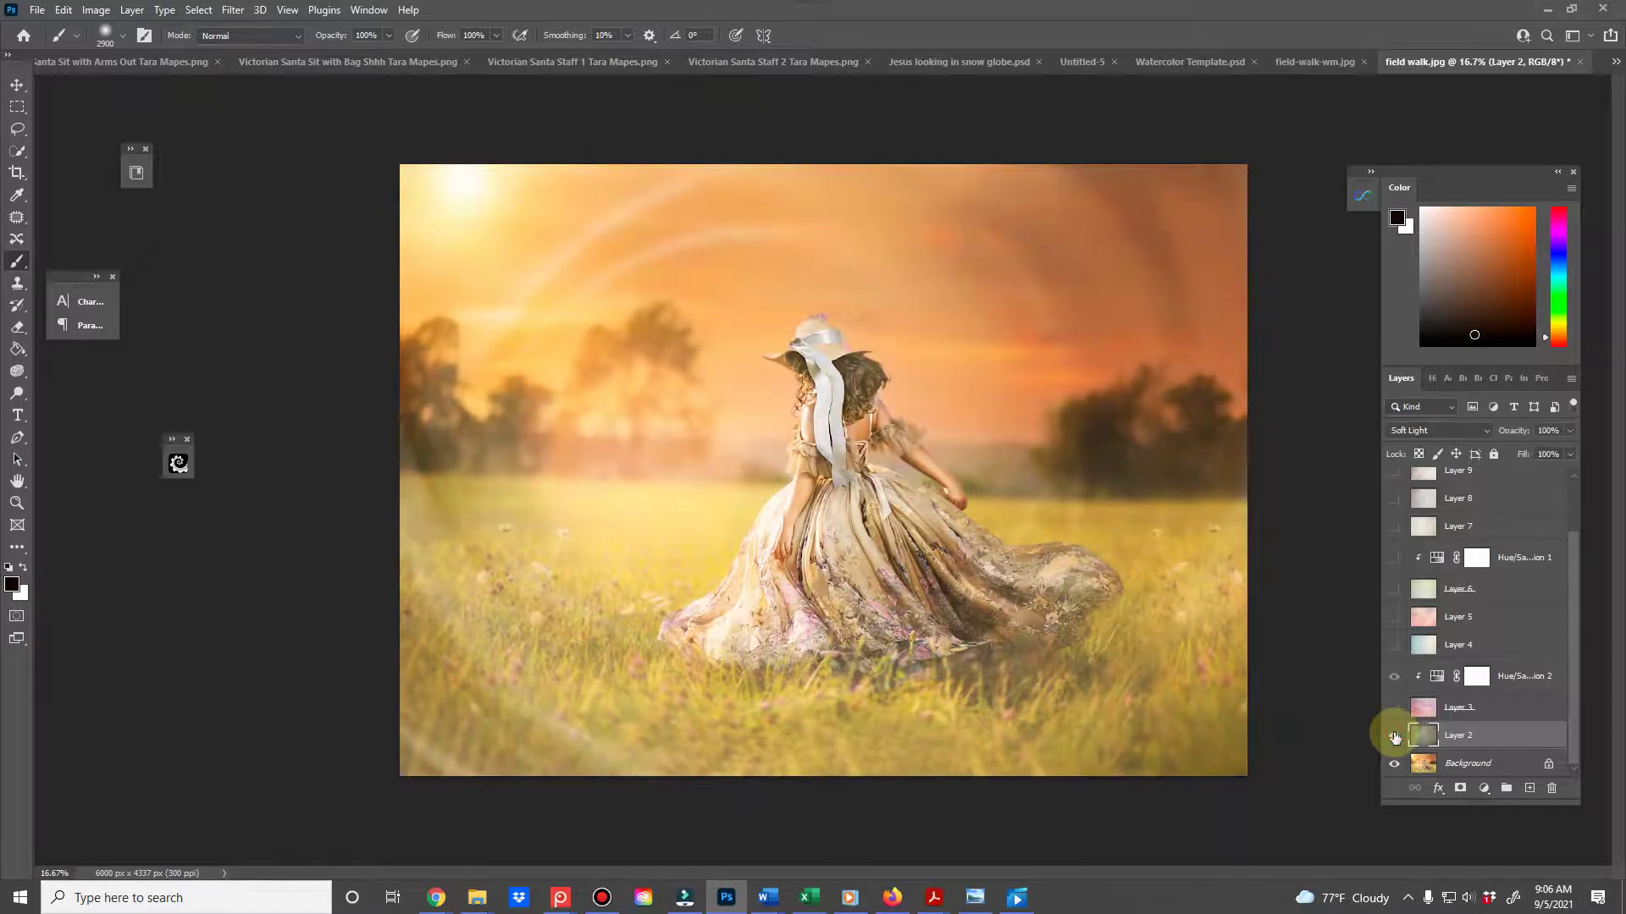
left_click(1395, 735)
left_click(1394, 735)
left_click(1395, 736)
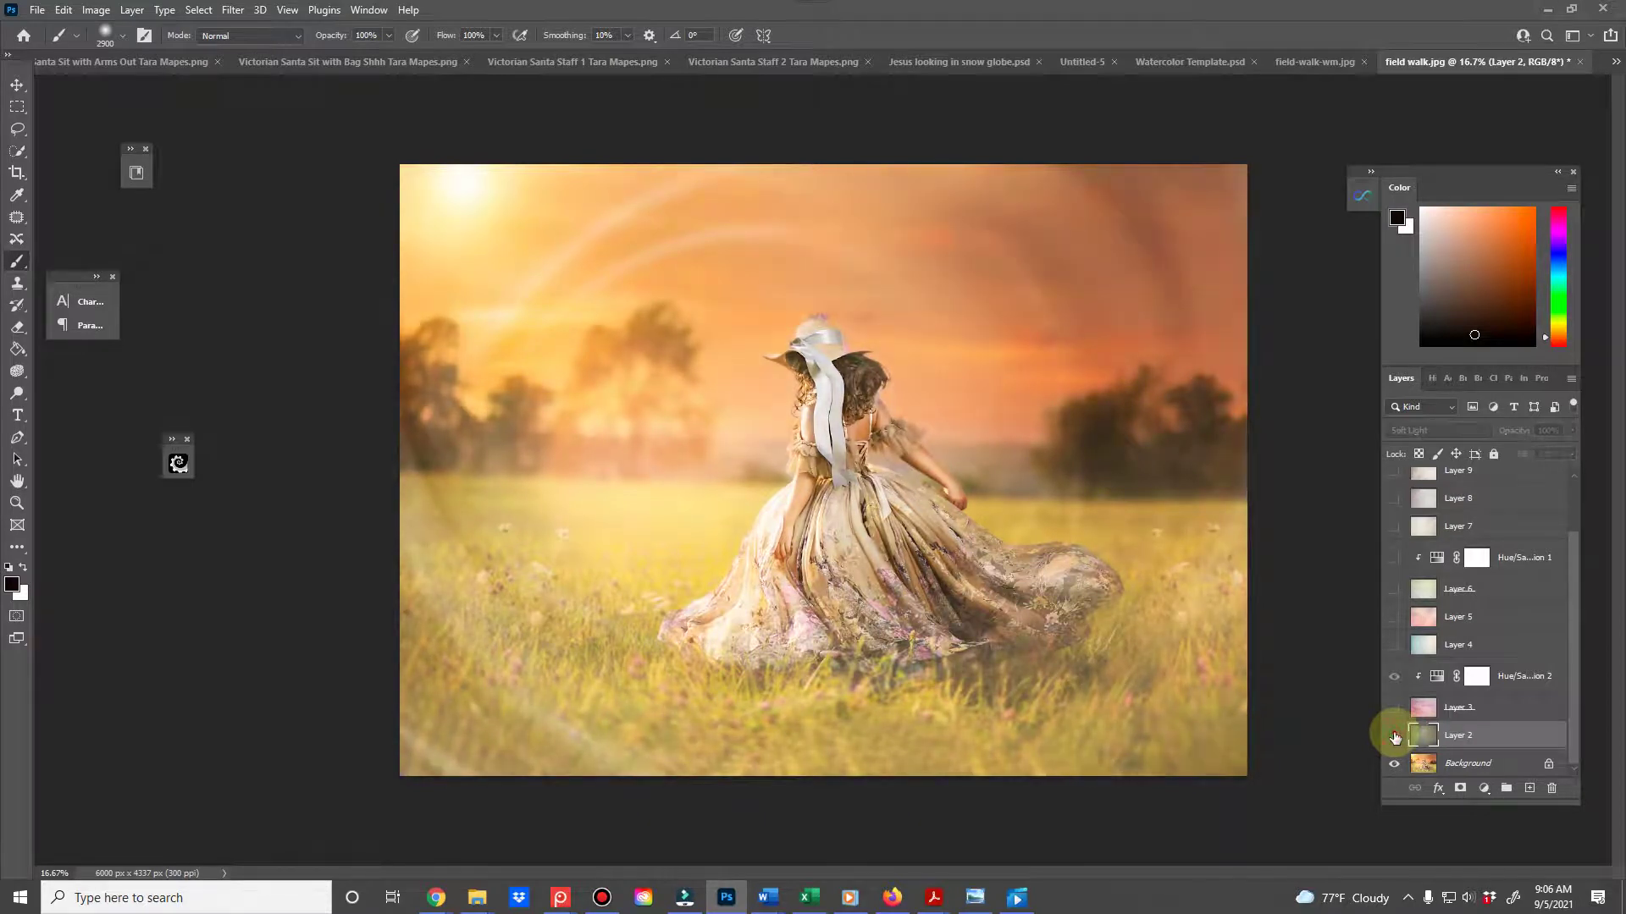
left_click(1394, 737)
left_click(1395, 736)
left_click(1395, 735)
scroll(1462, 661, "up", 2)
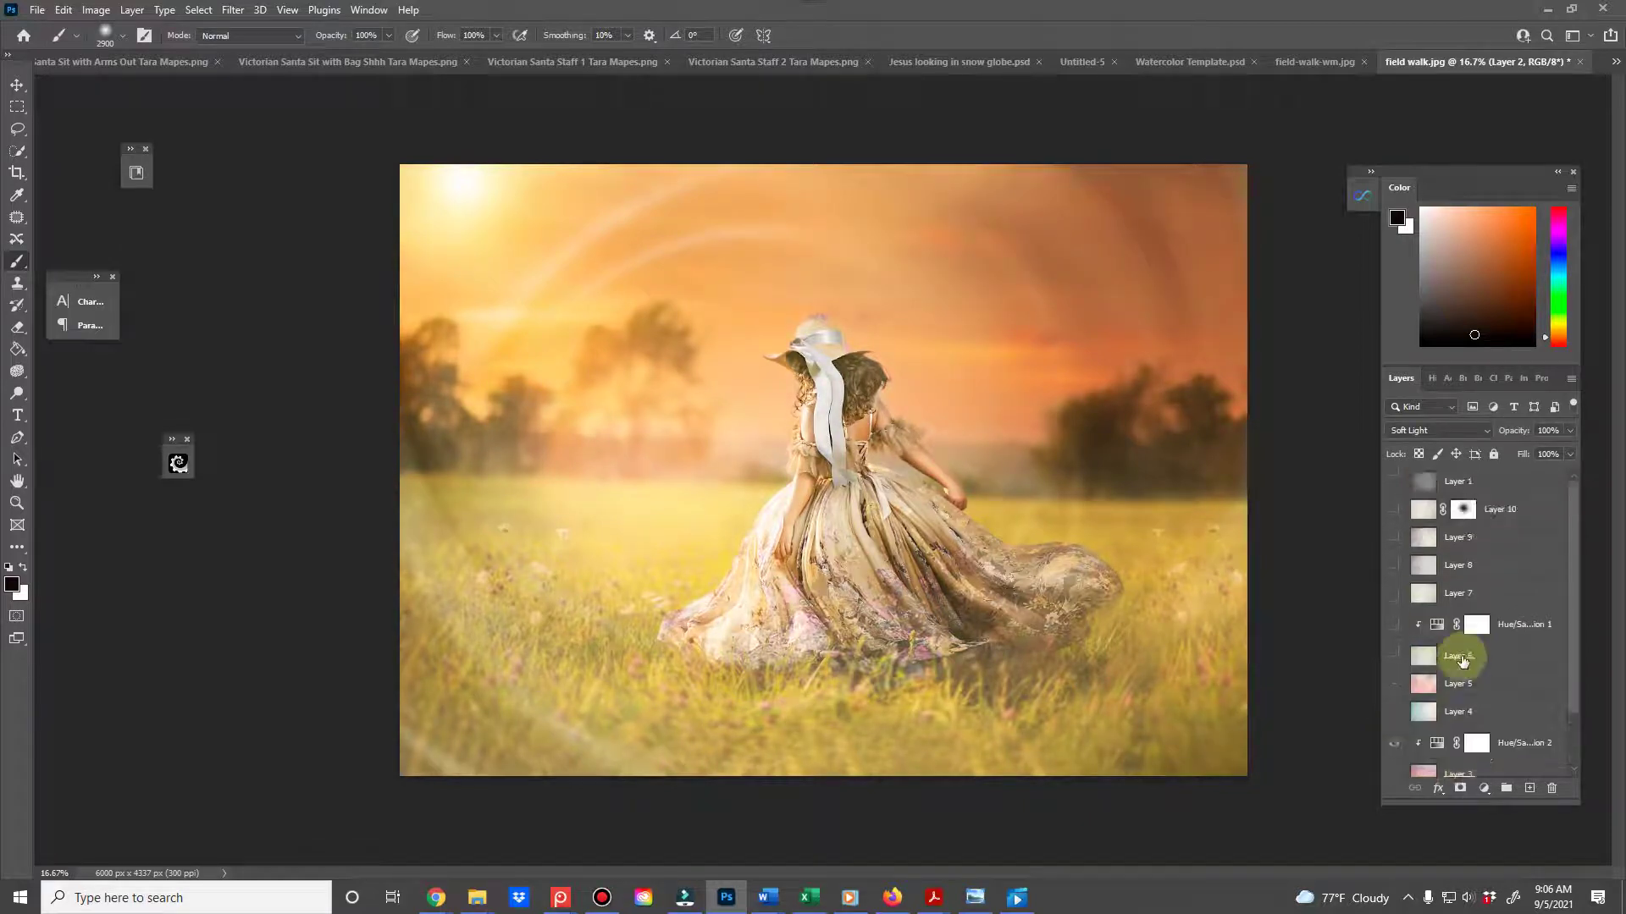